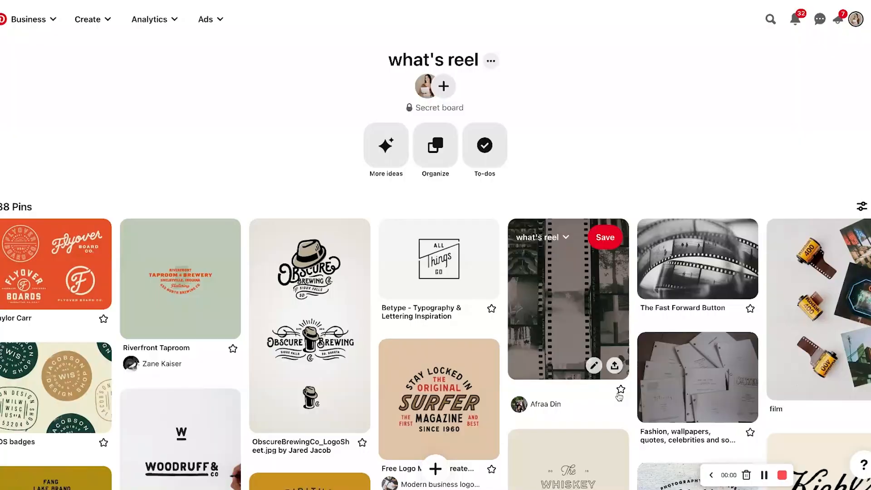
# Look through the logo, badge and film-strip pins on the what's reel board for inspiration.
pyautogui.scroll(-3, 620, 397)
pyautogui.scroll(-15, 619, 397)
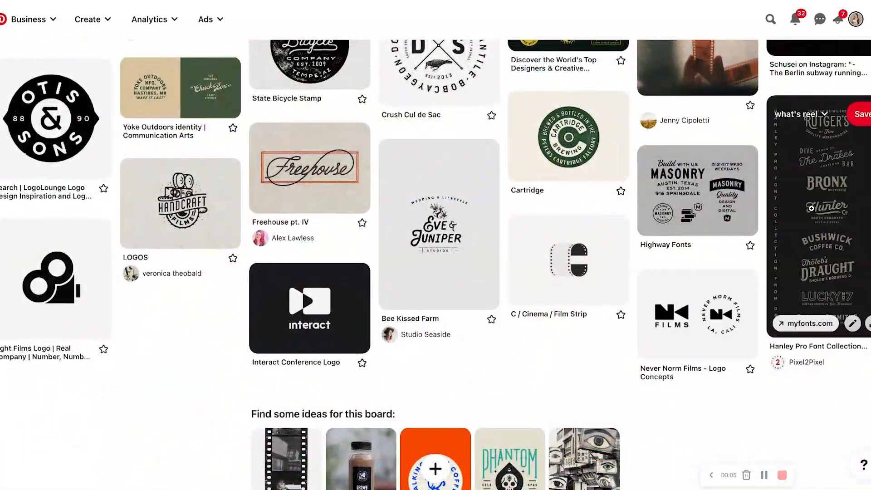
pyautogui.scroll(5, 812, 209)
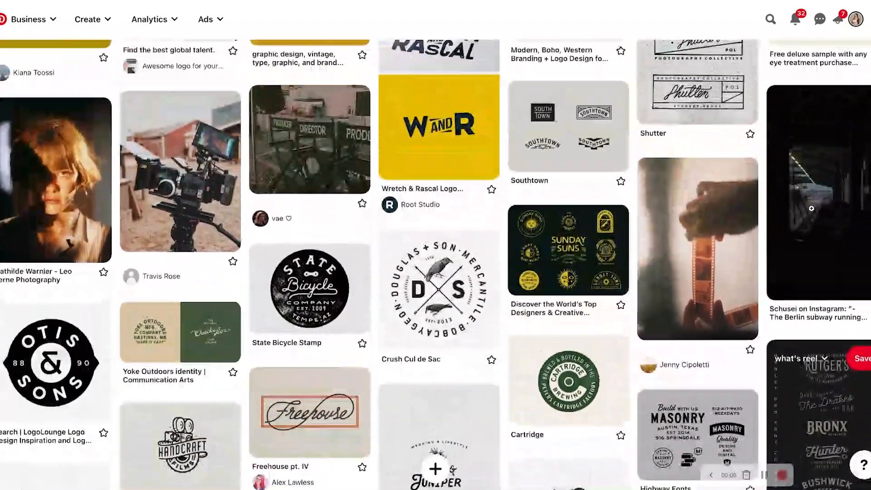
pyautogui.scroll(7, 811, 208)
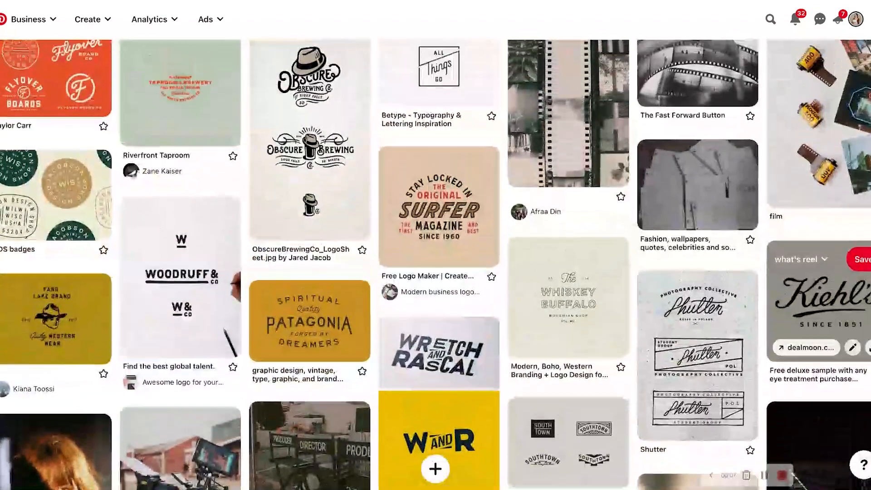
pyautogui.scroll(4, 817, 299)
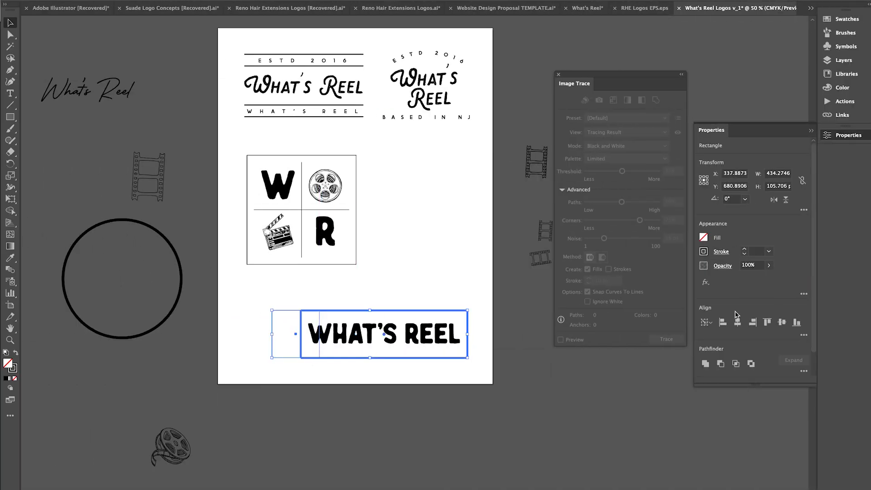
# In Illustrator, move the small square leftward until it sits flush against the WHAT'S REEL rectangle.
pyautogui.click(400, 344)
pyautogui.press('Left')
pyautogui.click(411, 379)
# Duplicate the W, film reel, clapperboard, R and divider lines below the artboard and group the copy.
pyautogui.click(324, 232)
pyautogui.keyDown('shift'); pyautogui.click(279, 236); pyautogui.keyUp('shift')
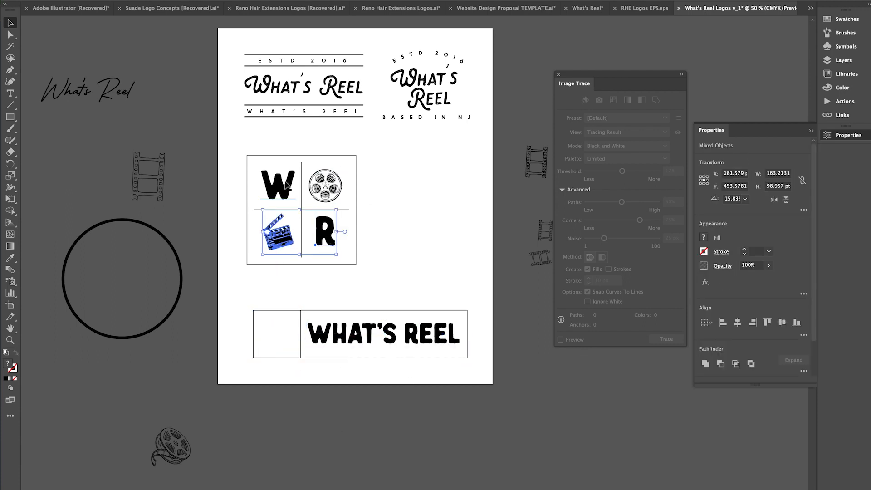
pyautogui.click(371, 445)
pyautogui.click(303, 222)
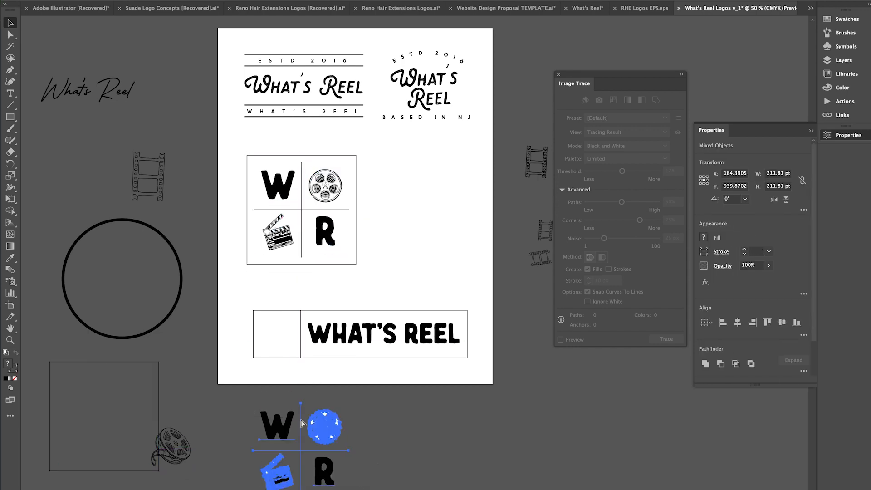
pyautogui.press('super+g')
# Scale the copied monogram group down and place it inside the square beside the WHAT'S REEL wordmark.
pyautogui.moveTo(278, 425); pyautogui.dragTo(243, 344)
pyautogui.press('super+equal')
pyautogui.moveTo(478, 325); pyautogui.dragTo(396, 243)
pyautogui.moveTo(386, 233); pyautogui.dragTo(437, 227)
pyautogui.click(506, 358)
pyautogui.press('super+minus')
pyautogui.press('super+minus')
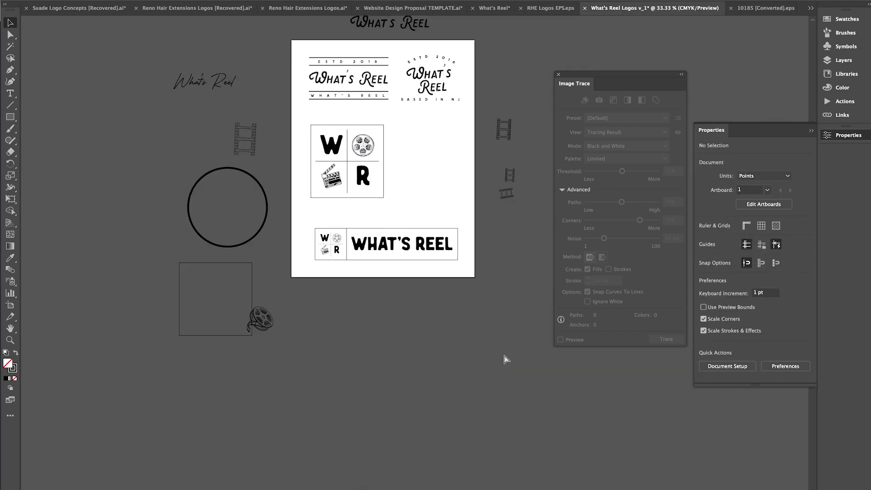
# Enlarge the artboard downward and to the right with the Artboard tool.
pyautogui.press('super+equal')
pyautogui.click(10, 305)
pyautogui.click(747, 244)
pyautogui.press('Escape')
pyautogui.moveTo(251, 295); pyautogui.dragTo(251, 383)
pyautogui.moveTo(389, 138); pyautogui.dragTo(696, 139)
pyautogui.moveTo(316, 382); pyautogui.dragTo(317, 483)
# Move the spare graphics left of the logos farther away, outside the enlarged artboard.
pyautogui.press('v')
pyautogui.press('super+minus')
pyautogui.moveTo(163, 72); pyautogui.dragTo(284, 360)
pyautogui.moveTo(248, 148); pyautogui.dragTo(115, 137)
# Duplicate the WHAT'S REEL text and place the copy below the boxed horizontal logo.
pyautogui.moveTo(311, 258); pyautogui.dragTo(344, 307)
pyautogui.press('super+equal')
pyautogui.moveTo(410, 276); pyautogui.dragTo(300, 314)
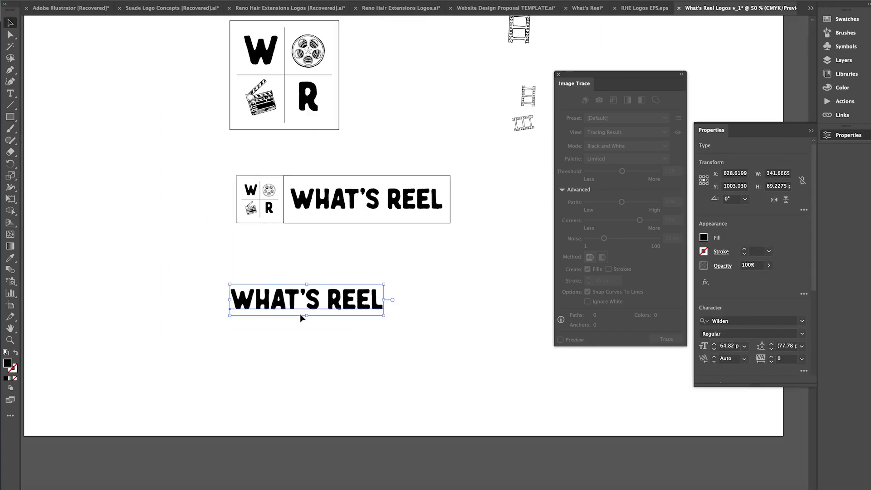
# Move the loose film-strip drawings off the right side of the artboard.
pyautogui.scroll(4, 385, 227)
pyautogui.moveTo(469, 268); pyautogui.dragTo(379, 83)
pyautogui.moveTo(414, 137); pyautogui.dragTo(732, 414)
pyautogui.click(433, 218)
# Duplicate the WHAT'S REEL text beside the boxed monogram and turn the copy into the letters W and R.
pyautogui.hscroll(-1, 433, 217)
pyautogui.moveTo(257, 438); pyautogui.dragTo(478, 260)
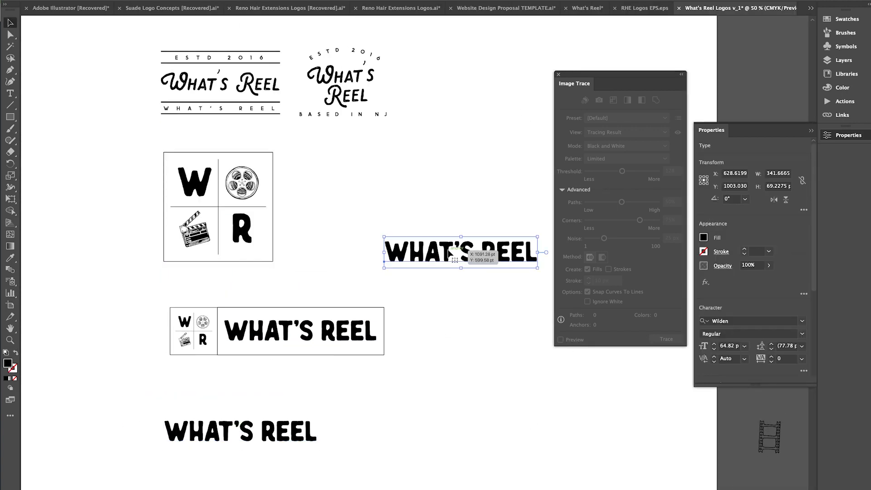
pyautogui.hscroll(4, 478, 259)
pyautogui.doubleClick(381, 254)
pyautogui.press('super+a')
pyautogui.write('W')
pyautogui.moveTo(457, 239); pyautogui.dragTo(464, 238)
pyautogui.click(504, 293)
# Place a film strip between the W and the R and apply a Flag warp to it.
pyautogui.moveTo(684, 452); pyautogui.dragTo(434, 256)
pyautogui.moveTo(440, 222); pyautogui.dragTo(445, 239)
pyautogui.click(187, 1)
pyautogui.moveTo(219, 141)
pyautogui.click(351, 221)
pyautogui.moveTo(334, 360); pyautogui.dragTo(327, 360)
pyautogui.click(383, 431)
# Set the film strip's stroke to 0.25 pt and reduce the bend of its Flag warp.
pyautogui.click(436, 328)
pyautogui.scroll(3, 437, 260)
pyautogui.click(429, 211)
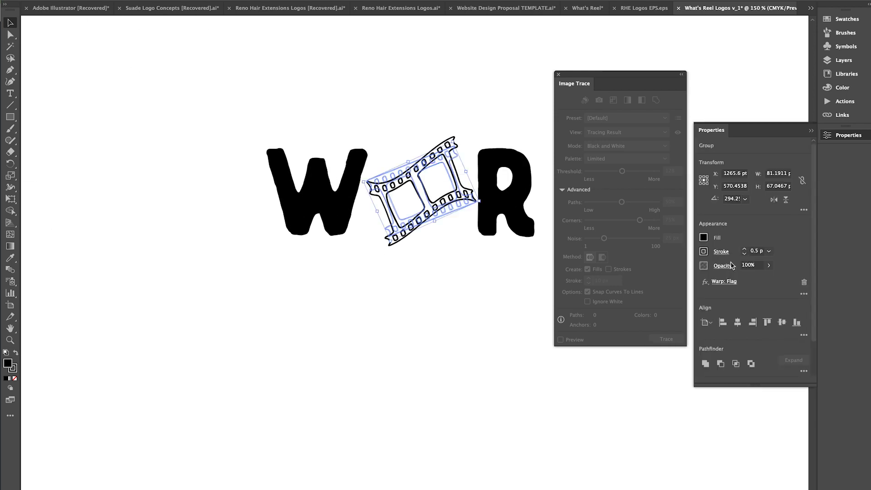
pyautogui.click(241, 1)
pyautogui.click(594, 78)
pyautogui.moveTo(815, 214); pyautogui.dragTo(814, 249)
pyautogui.click(241, 1)
pyautogui.click(259, 142)
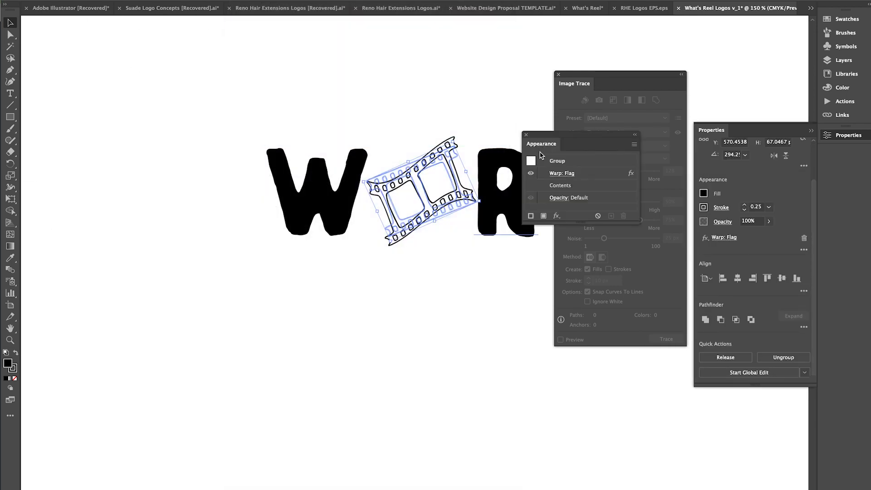
pyautogui.click(562, 173)
pyautogui.moveTo(327, 360); pyautogui.dragTo(313, 360)
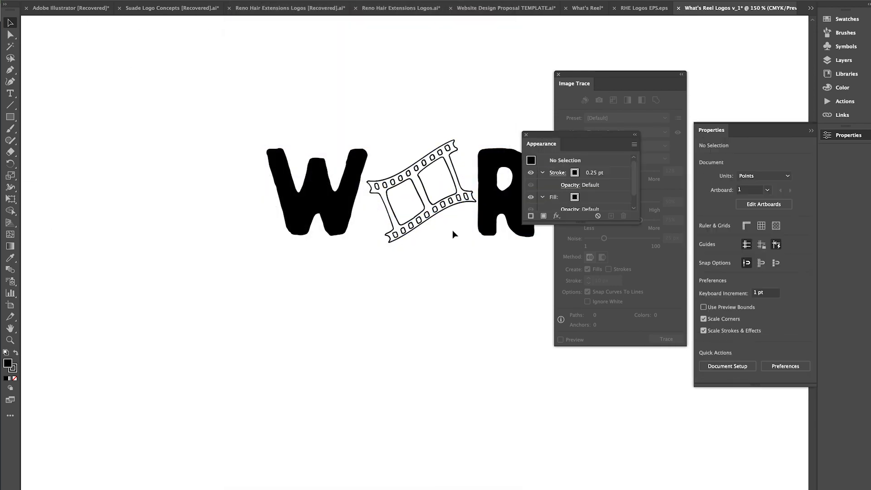
# Scale the film strip down and adjust its spacing between the W and the R.
pyautogui.click(326, 219)
pyautogui.click(351, 291)
pyautogui.scroll(2, 350, 286)
pyautogui.moveTo(341, 288); pyautogui.dragTo(348, 283)
pyautogui.keyDown('shift'); pyautogui.click(422, 265); pyautogui.keyUp('shift')
# Paint a curved brush line above and another below the film strip, between the W and the R.
pyautogui.click(504, 281)
pyautogui.scroll(2, 490, 281)
pyautogui.press('b')
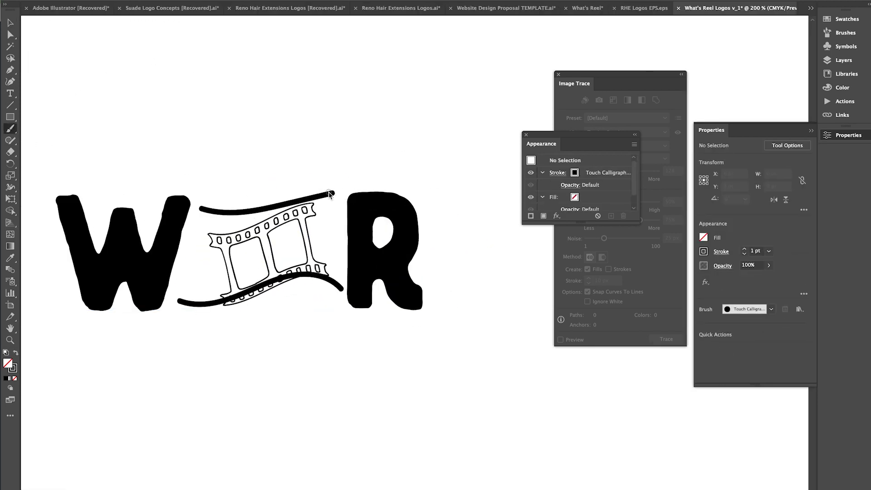
# Rotate and resize the film strip between the curves and set its Flag warp bend to 29%.
pyautogui.press('v')
pyautogui.click(310, 217)
pyautogui.moveTo(328, 202); pyautogui.dragTo(338, 218)
pyautogui.moveTo(318, 226); pyautogui.dragTo(296, 226)
pyautogui.moveTo(302, 249); pyautogui.dragTo(335, 248)
pyautogui.click(561, 174)
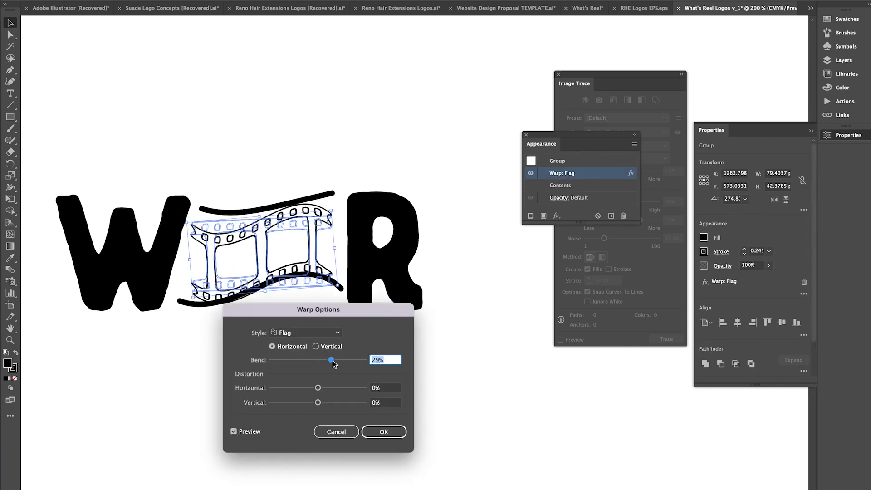
pyautogui.click(384, 432)
# Slightly shrink the film strip and rotate it to follow the lower curve.
pyautogui.click(381, 363)
pyautogui.click(285, 238)
pyautogui.moveTo(337, 285); pyautogui.dragTo(328, 281)
pyautogui.moveTo(327, 214); pyautogui.dragTo(331, 204)
# Delete the brush curve above the film strip.
pyautogui.click(305, 200)
pyautogui.press('Delete')
pyautogui.click(307, 271)
pyautogui.click(312, 312)
# Fine-tune the film strip's size and position between the letters, nudging it slightly downward.
pyautogui.press('super+equal')
pyautogui.click(325, 238)
pyautogui.hscroll(-1, 325, 238)
pyautogui.click(306, 237)
pyautogui.moveTo(270, 230); pyautogui.dragTo(288, 222)
pyautogui.moveTo(125, 235); pyautogui.dragTo(96, 246)
pyautogui.click(241, 274)
pyautogui.keyDown('shift'); pyautogui.click(241, 258); pyautogui.keyUp('shift')
pyautogui.press('Down')
pyautogui.click(244, 295)
pyautogui.hscroll(-2, 244, 291)
# Paint a new wavy brush curve above the film strip and move it into place.
pyautogui.press('b')
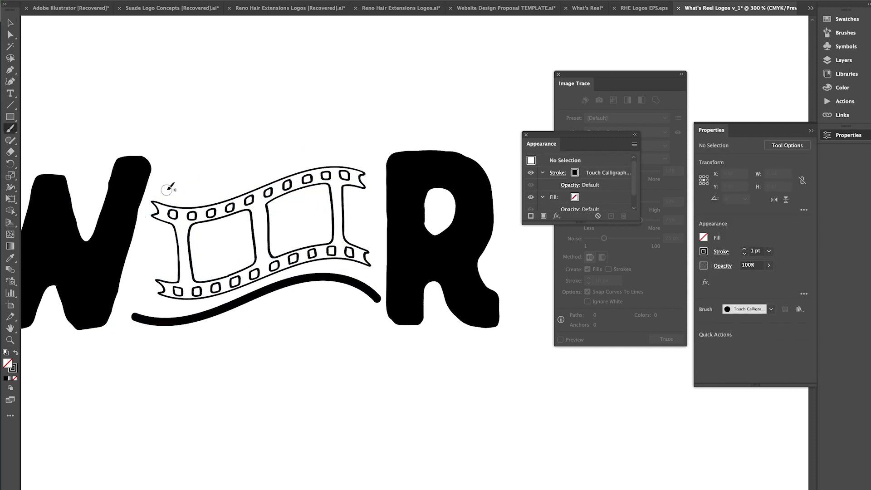
pyautogui.click(11, 24)
pyautogui.moveTo(272, 161); pyautogui.dragTo(269, 164)
pyautogui.click(286, 295)
# Paint a new wavy curve below the film strip and delete the old lower curve.
pyautogui.press('b')
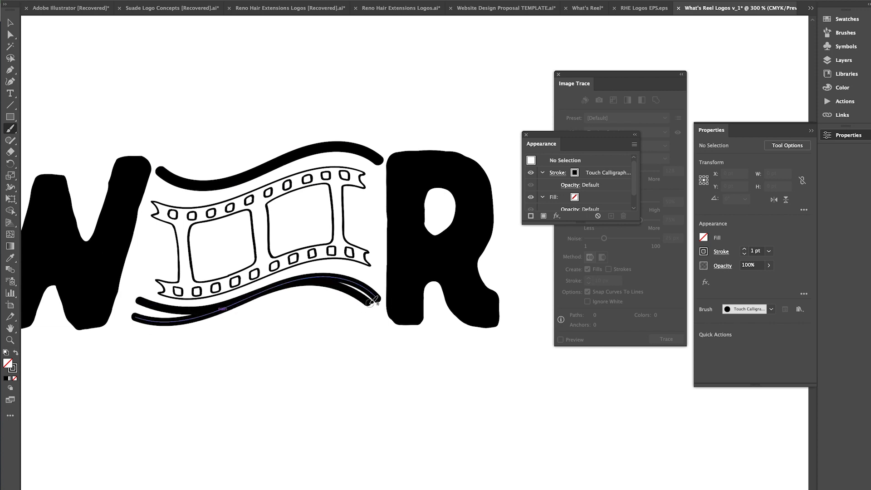
pyautogui.moveTo(310, 283); pyautogui.dragTo(373, 304)
pyautogui.press('v')
pyautogui.moveTo(147, 322); pyautogui.dragTo(222, 437)
pyautogui.click(317, 283)
pyautogui.click(785, 292)
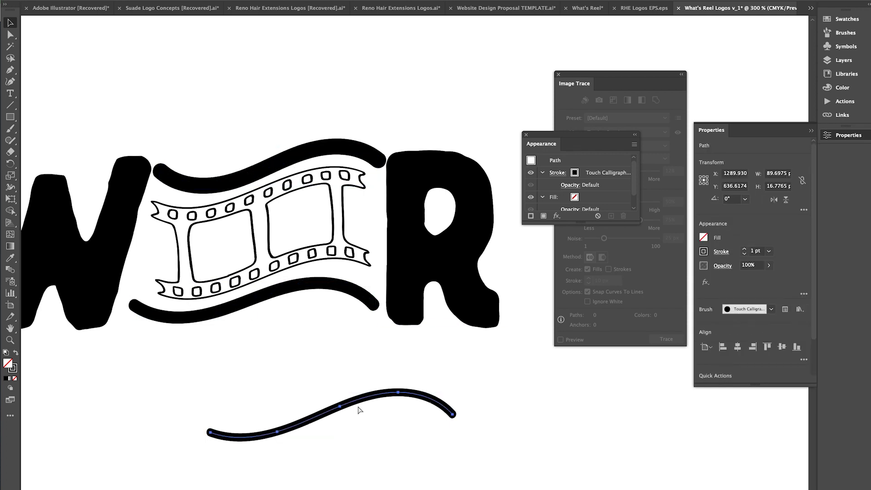
pyautogui.press('Delete')
# Try to align the upper curve and the R by their top edges.
pyautogui.press('super+minus')
pyautogui.click(348, 189)
pyautogui.keyDown('shift'); pyautogui.click(347, 278); pyautogui.keyUp('shift')
pyautogui.keyDown('shift'); pyautogui.click(390, 291); pyautogui.keyUp('shift')
pyautogui.keyDown('shift'); pyautogui.click(414, 273); pyautogui.keyUp('shift')
pyautogui.click(413, 272)
pyautogui.click(767, 347)
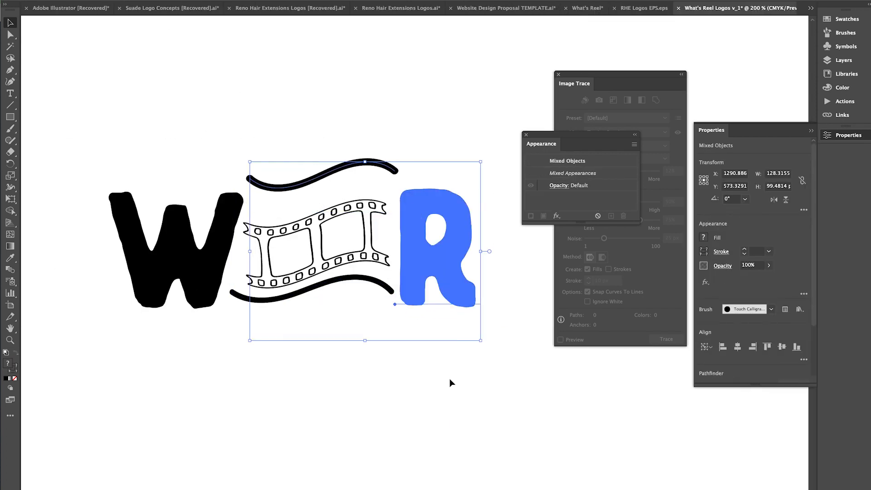
pyautogui.press('super+z')
pyautogui.click(449, 380)
# Shift the upper curve, lower curve and film strip slightly downward between the W and the R.
pyautogui.moveTo(368, 188); pyautogui.dragTo(368, 193)
pyautogui.moveTo(369, 286); pyautogui.dragTo(368, 289)
pyautogui.moveTo(365, 243); pyautogui.dragTo(364, 250)
pyautogui.click(369, 339)
pyautogui.click(364, 188)
pyautogui.click(365, 250)
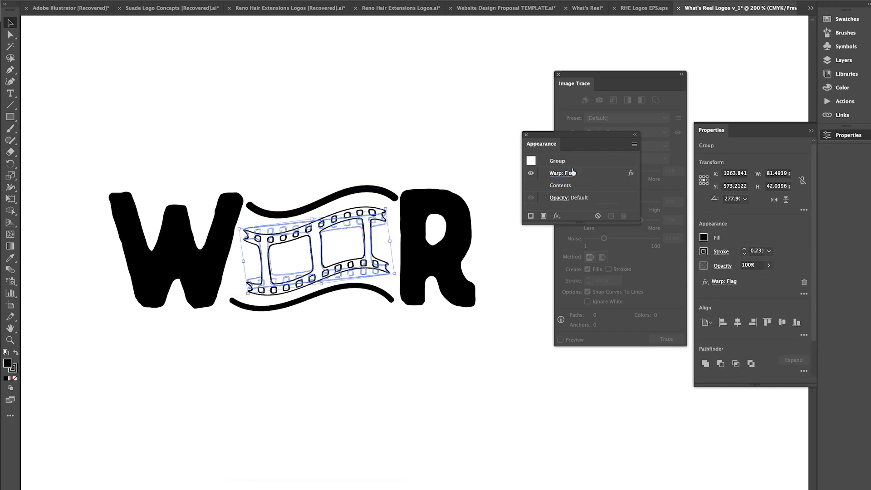
pyautogui.click(561, 173)
pyautogui.moveTo(329, 360); pyautogui.dragTo(332, 361)
pyautogui.click(336, 431)
# Refine the curved film-strip artwork between the W and the R and group the strip with its two curves.
pyautogui.moveTo(398, 205); pyautogui.dragTo(400, 210)
pyautogui.click(358, 255)
pyautogui.click(373, 256)
pyautogui.moveTo(371, 319); pyautogui.dragTo(316, 186)
pyautogui.press('super+g')
pyautogui.keyDown('shift'); pyautogui.click(409, 217); pyautogui.keyUp('shift')
pyautogui.click(320, 346)
pyautogui.click(204, 277)
pyautogui.click(381, 381)
pyautogui.press('super+minus')
pyautogui.press('super+minus')
pyautogui.press('super+minus')
pyautogui.press('super+minus')
pyautogui.press('super+minus')
pyautogui.moveTo(368, 261); pyautogui.dragTo(340, 225)
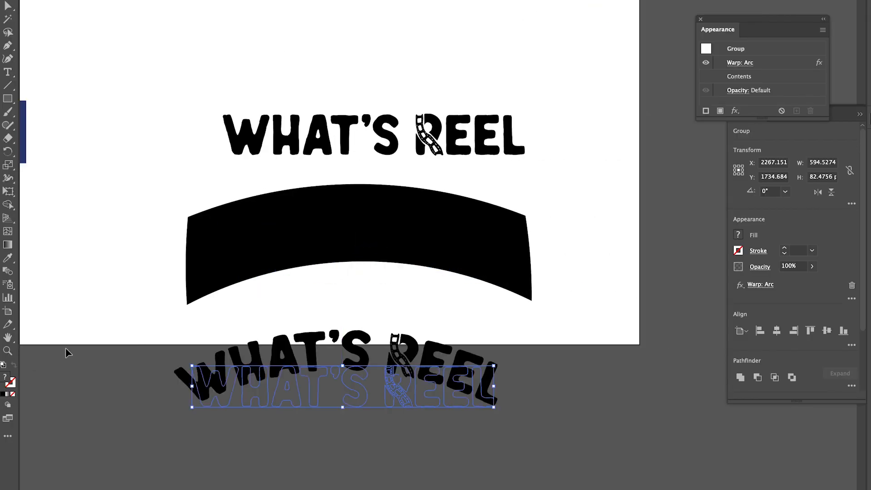
# Fill the warped What's Reel wordmark below the artboard with white.
pyautogui.doubleClick(213, 387)
pyautogui.doubleClick(213, 387)
pyautogui.doubleClick(331, 447)
pyautogui.doubleClick(287, 393)
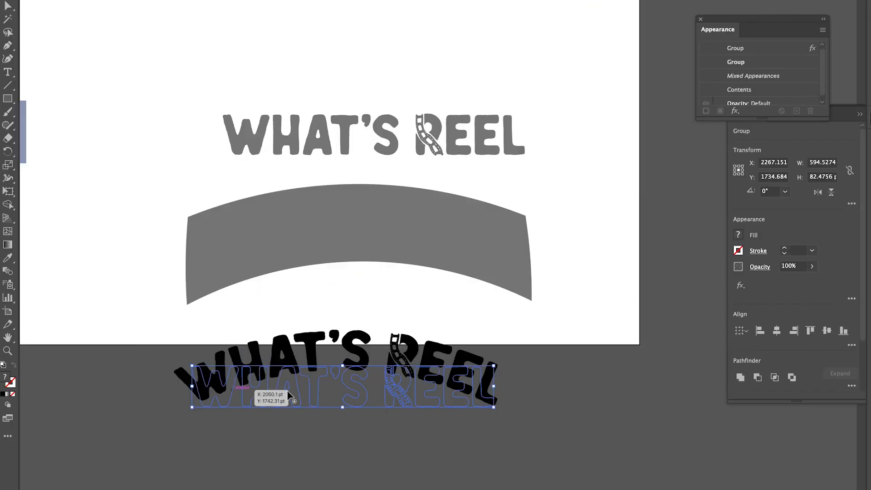
pyautogui.doubleClick(5, 377)
pyautogui.press('Return')
pyautogui.doubleClick(342, 458)
# Move the white arched wordmark onto the black arched banner, placing the banner behind the lettering.
pyautogui.moveTo(464, 393); pyautogui.dragTo(437, 255)
pyautogui.click(480, 257)
pyautogui.press('super+shift+bracketleft')
pyautogui.click(438, 265)
pyautogui.moveTo(510, 256); pyautogui.dragTo(503, 257)
# Align the white arched wordmark with the black banner and nudge it upward.
pyautogui.keyDown('shift'); pyautogui.click(524, 253); pyautogui.keyUp('shift')
pyautogui.click(525, 253)
pyautogui.click(827, 331)
pyautogui.click(544, 402)
pyautogui.moveTo(426, 249); pyautogui.dragTo(425, 239)
pyautogui.hscroll(-5, 427, 240)
pyautogui.press('Up')
pyautogui.press('Up')
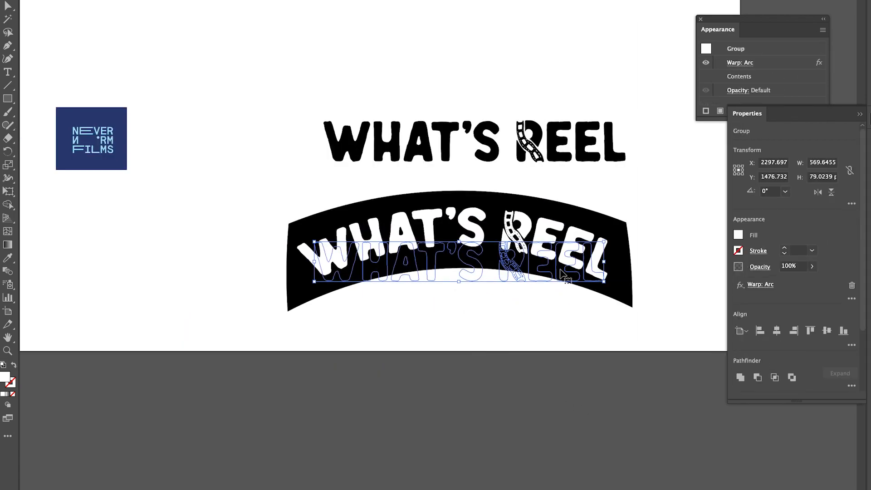
# Adjust the two lower corner anchor points of the arched banner.
pyautogui.click(619, 284)
pyautogui.press('a')
pyautogui.moveTo(630, 307); pyautogui.dragTo(626, 305)
pyautogui.moveTo(289, 311); pyautogui.dragTo(290, 303)
pyautogui.click(310, 365)
# Move the arched badge so it sits above the flat film-strip What's Reel wordmark.
pyautogui.press('v')
pyautogui.press('super+minus')
pyautogui.press('super+minus')
pyautogui.click(482, 287)
pyautogui.moveTo(509, 297); pyautogui.dragTo(506, 297)
pyautogui.click(544, 331)
pyautogui.click(462, 294)
pyautogui.click(542, 327)
pyautogui.moveTo(535, 325); pyautogui.dragTo(308, 291)
pyautogui.moveTo(463, 283); pyautogui.dragTo(500, 183)
pyautogui.click(191, 295)
pyautogui.hscroll(3, 190, 296)
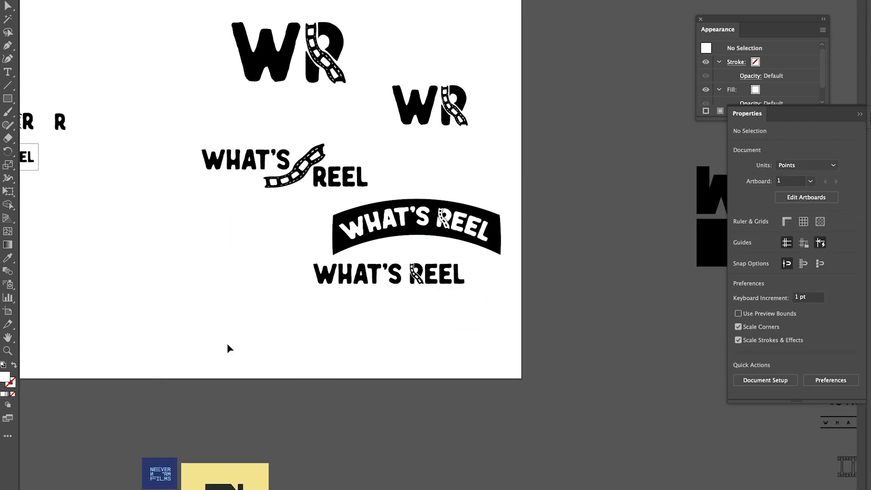
# Move the flat film-strip What's Reel wordmark off the artboard to its right.
pyautogui.scroll(3, 193, 200)
pyautogui.hscroll(1, 192, 200)
pyautogui.moveTo(220, 217); pyautogui.dragTo(572, 109)
pyautogui.click(540, 238)
pyautogui.moveTo(442, 384); pyautogui.dragTo(625, 418)
pyautogui.moveTo(658, 164); pyautogui.dragTo(583, 114)
pyautogui.moveTo(577, 112); pyautogui.dragTo(188, 196)
pyautogui.click(357, 119)
# Copy the tagline "CAPTURING LIFE AS IT IS." from the gold round badge and place it as straight text below the artboard.
pyautogui.hscroll(8, 356, 119)
pyautogui.scroll(-5, 356, 119)
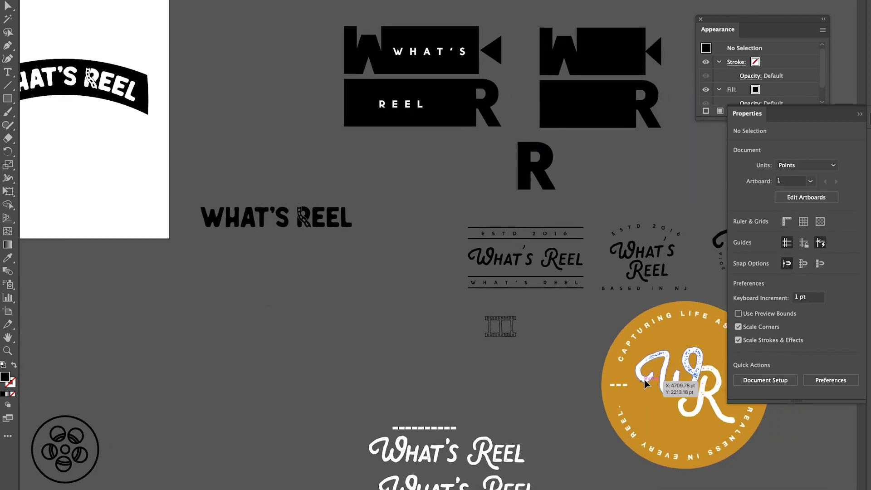
pyautogui.doubleClick(632, 308)
pyautogui.press('Escape')
pyautogui.press('Escape')
pyautogui.hscroll(-4, 372, 200)
pyautogui.scroll(1, 372, 200)
pyautogui.click(129, 170)
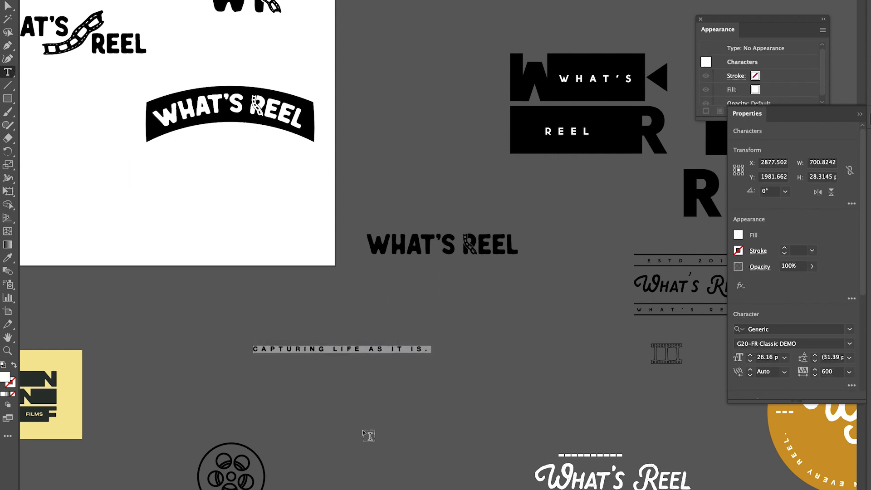
# Change the straight tagline's font style to G80-RD Standard DEMO.
pyautogui.press('super+plus')
pyautogui.press('super+plus')
pyautogui.press('super+plus')
pyautogui.press('super+plus')
pyautogui.press('super+plus')
pyautogui.press('super+plus')
pyautogui.click(850, 343)
pyautogui.click(821, 380)
pyautogui.press('Escape')
# Fill the "CAPTURING LIFE AS IT IS." tagline with black.
pyautogui.press('super+minus')
pyautogui.press('super+minus')
pyautogui.press('super+minus')
pyautogui.press('super+minus')
pyautogui.press('super+minus')
pyautogui.scroll(5, 590, 378)
pyautogui.hscroll(-2, 590, 378)
pyautogui.doubleClick(5, 377)
pyautogui.moveTo(267, 363); pyautogui.dragTo(241, 392)
pyautogui.click(508, 249)
# Place the tagline beneath the staggered What's Reel film-strip wordmark and move both lower on the artboard.
pyautogui.moveTo(538, 423); pyautogui.dragTo(303, 358)
pyautogui.press('Escape')
pyautogui.press('super+shift+a')
pyautogui.moveTo(303, 358); pyautogui.dragTo(491, 397)
pyautogui.moveTo(303, 198); pyautogui.dragTo(361, 163)
pyautogui.press('F3')
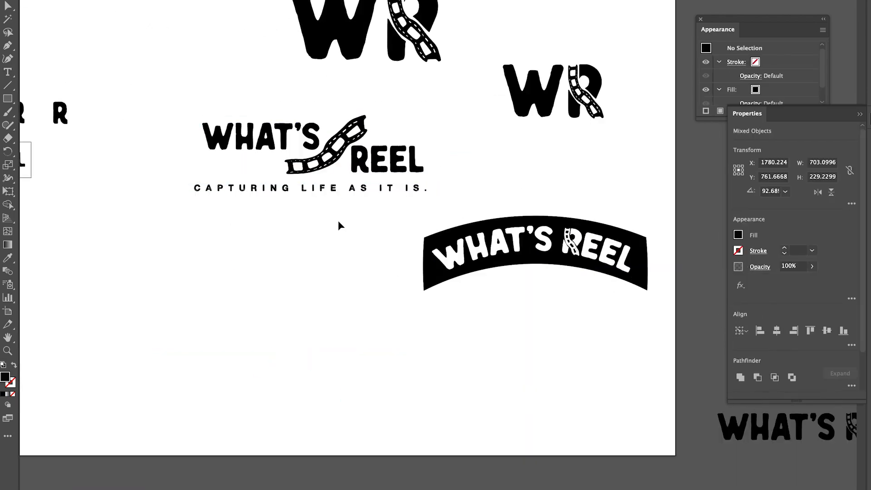
pyautogui.click(339, 222)
pyautogui.click(205, 187)
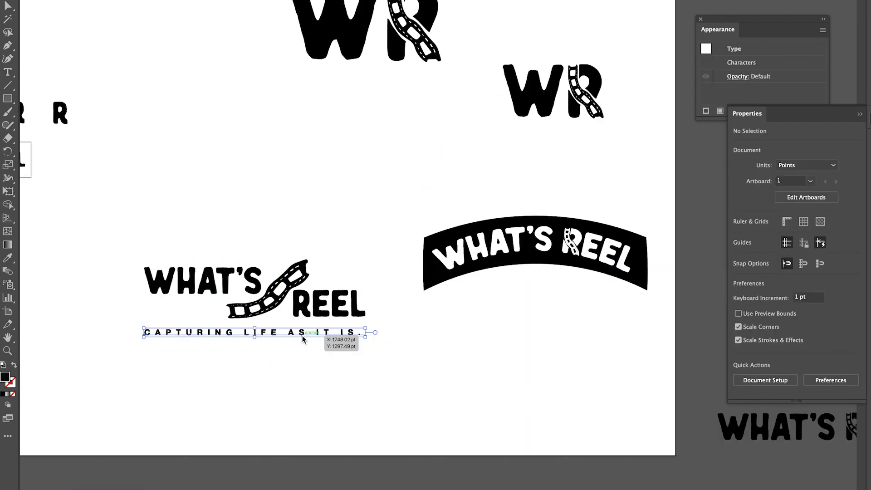
# Duplicate the tagline below itself and draw an ellipse about 337 by 318 pt over the film-strip wordmark.
pyautogui.moveTo(320, 338); pyautogui.dragTo(320, 373)
pyautogui.moveTo(8, 98); pyautogui.dragTo(50, 113)
pyautogui.moveTo(198, 227); pyautogui.dragTo(312, 335)
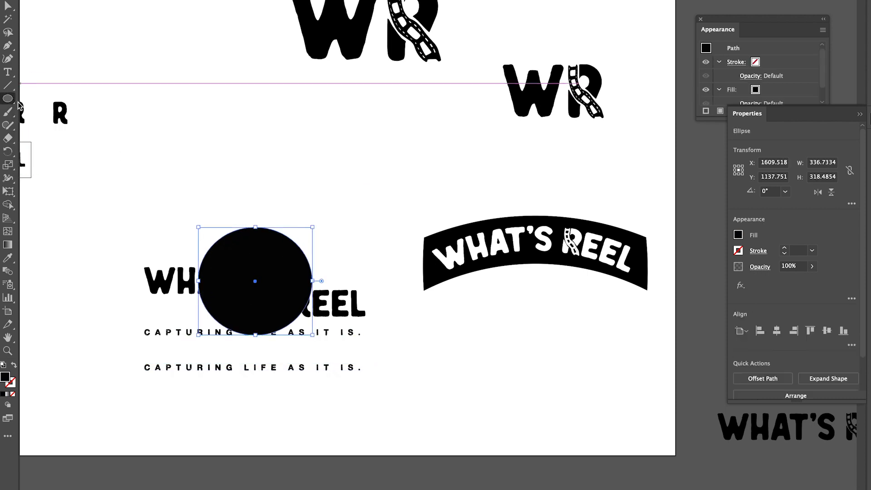
# Add "REALNESS IN EVERY REEL" as text along the ellipse and set its size to 15 pt.
pyautogui.moveTo(7, 72); pyautogui.dragTo(59, 98)
pyautogui.click(220, 239)
pyautogui.write('realness in every')
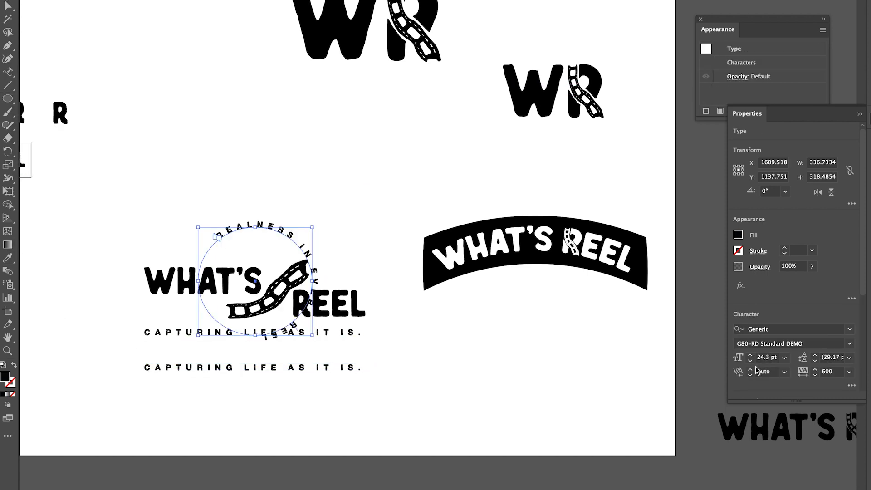
pyautogui.click(751, 356)
pyautogui.click(751, 356)
# Move the duplicate tagline below the artboard and shift the curved text around the top of its ellipse.
pyautogui.moveTo(324, 368); pyautogui.dragTo(437, 482)
pyautogui.click(225, 240)
pyautogui.moveTo(294, 326); pyautogui.dragTo(315, 314)
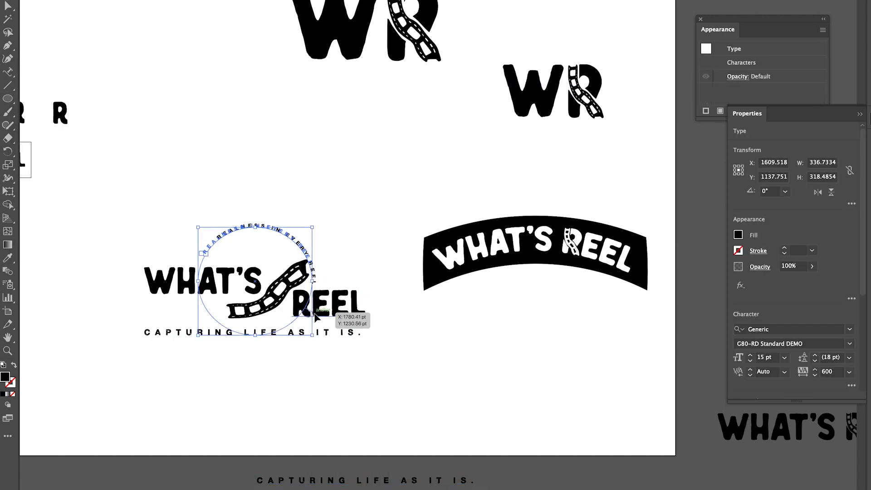
# Adjust and position the curved text so it arches above the film strip between WHAT'S and REEL.
pyautogui.scroll(-1, 294, 210)
pyautogui.moveTo(293, 209); pyautogui.dragTo(306, 209)
pyautogui.scroll(3, 240, 233)
pyautogui.moveTo(279, 162); pyautogui.dragTo(316, 167)
pyautogui.moveTo(431, 217); pyautogui.dragTo(415, 221)
pyautogui.moveTo(425, 361); pyautogui.dragTo(428, 358)
pyautogui.click(476, 259)
pyautogui.moveTo(436, 236); pyautogui.dragTo(443, 238)
pyautogui.click(498, 165)
pyautogui.press('super+minus')
pyautogui.press('super+minus')
pyautogui.press('super+minus')
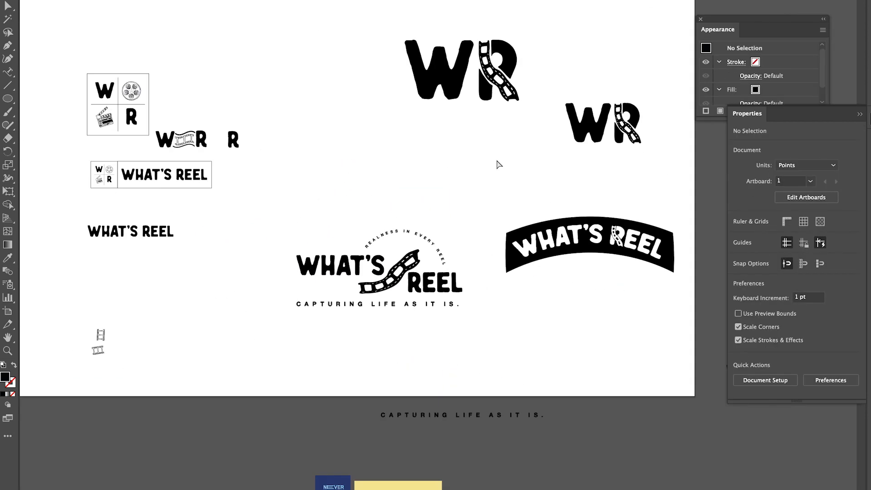
pyautogui.press('super+equal')
pyautogui.click(386, 222)
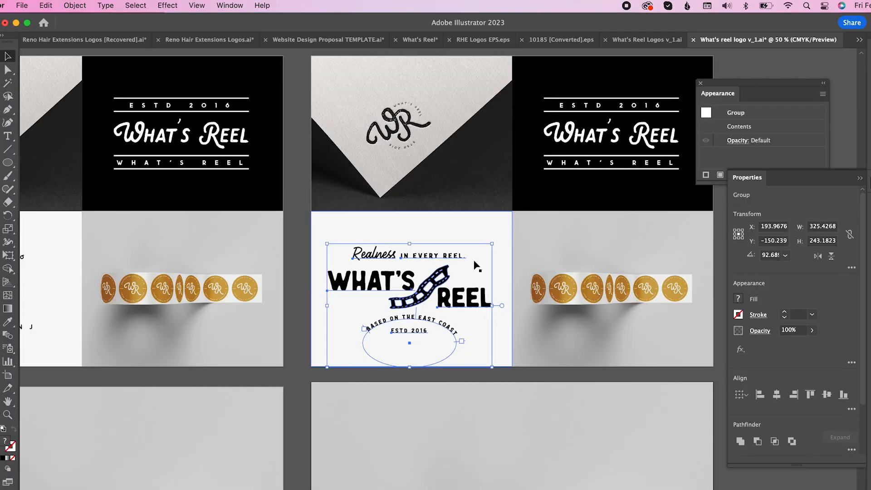
# Try to convert the film-strip logo's text on the presentation board to outlines.
pyautogui.click(105, 5)
pyautogui.click(133, 222)
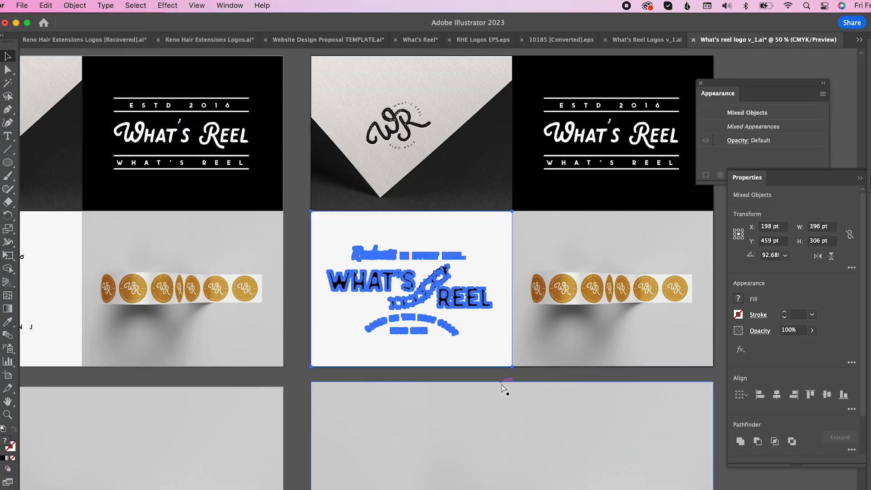
pyautogui.click(458, 349)
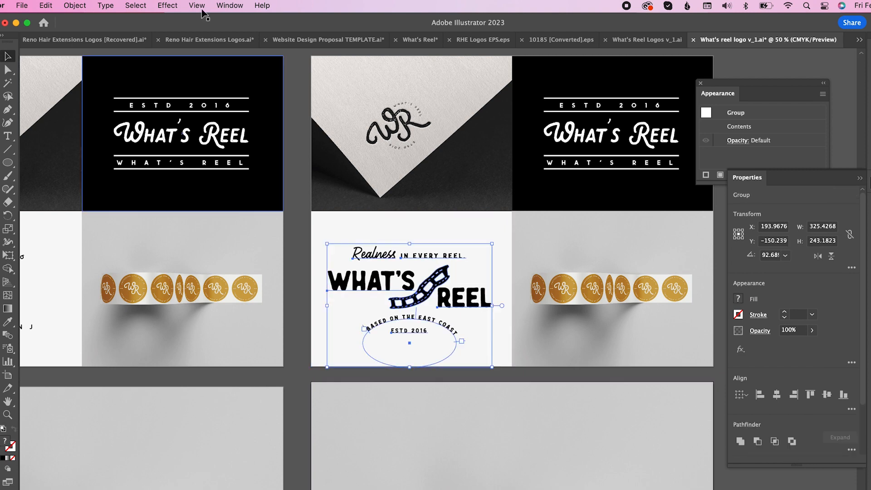
# Convert the film-strip logo's text to outlines and align the logo to its light tile.
pyautogui.click(105, 5)
pyautogui.click(149, 216)
pyautogui.click(447, 304)
pyautogui.keyDown('shift'); pyautogui.click(461, 355); pyautogui.keyUp('shift')
pyautogui.click(461, 354)
pyautogui.click(564, 378)
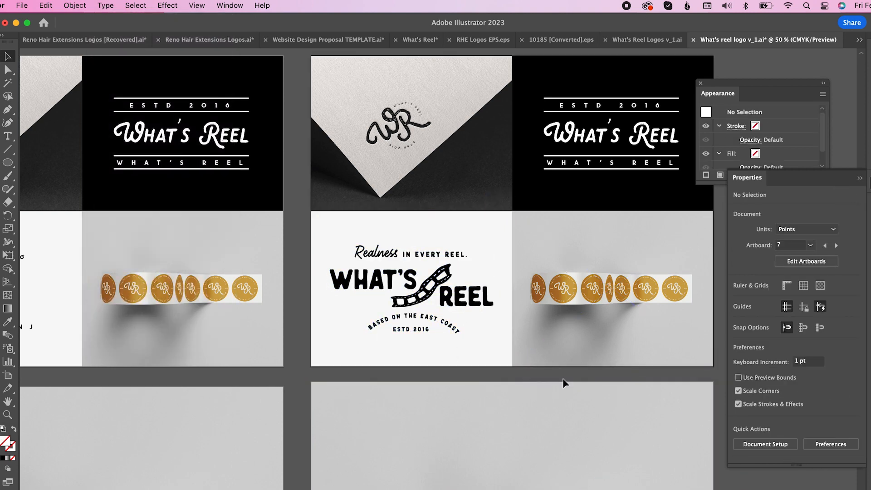
# Remove the script logo from the rightmost board's black tile and recolour the tile with the gold brand colour.
pyautogui.press('super+minus')
pyautogui.click(645, 45)
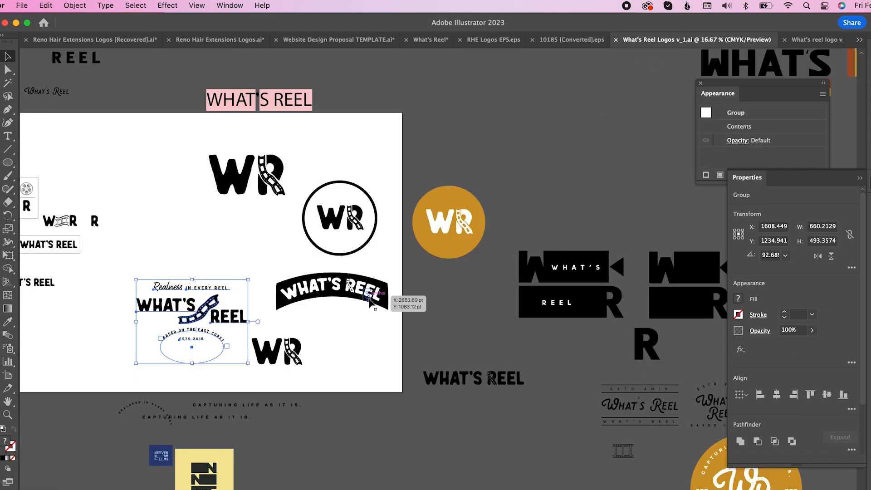
pyautogui.click(816, 38)
pyautogui.click(559, 195)
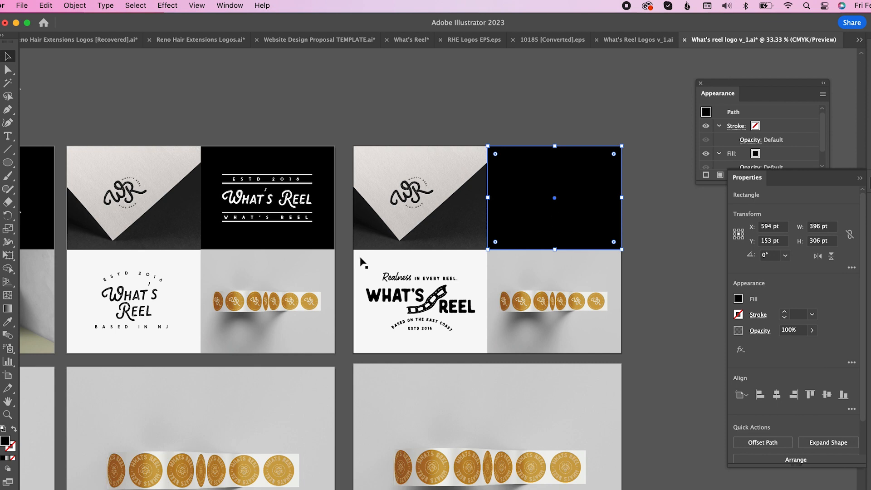
pyautogui.hscroll(-10, 300, 139)
pyautogui.scroll(1, 300, 139)
pyautogui.click(244, 90)
pyautogui.hscroll(11, 298, 109)
pyautogui.scroll(-2, 298, 109)
# Try to copy the black arched banner from What's Reel Logos v_1.ai into the presentation board file.
pyautogui.click(635, 40)
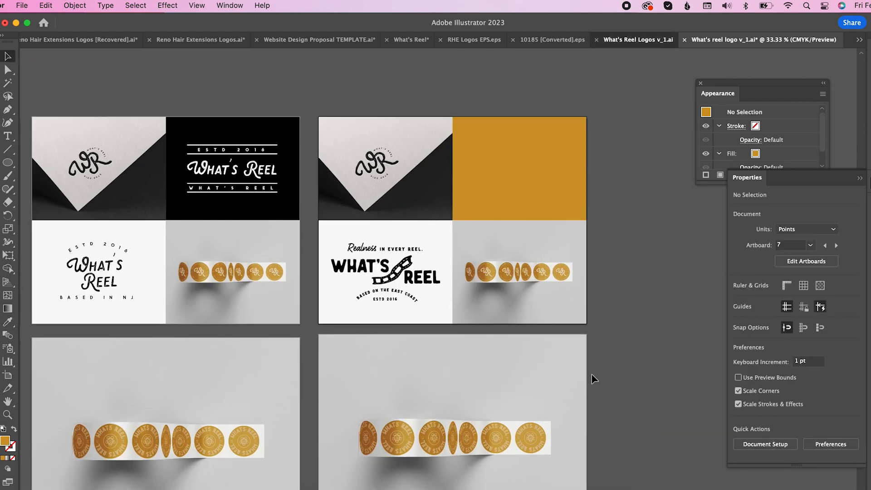
pyautogui.click(278, 282)
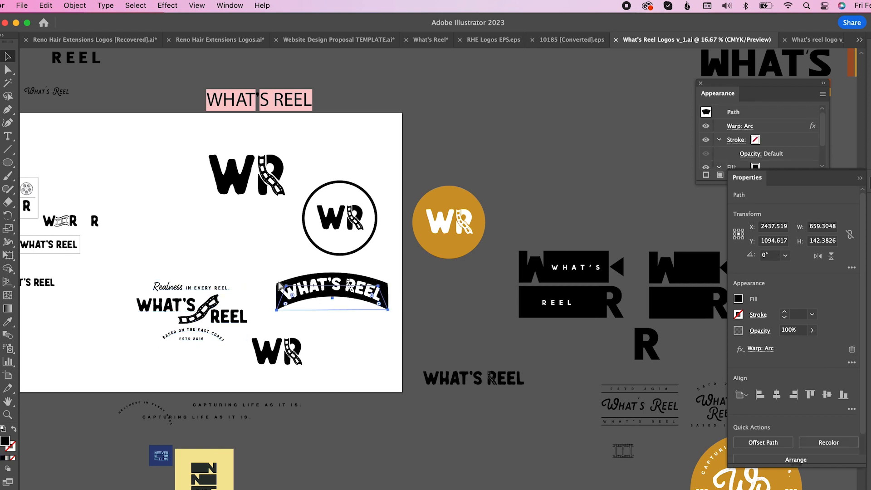
pyautogui.click(827, 41)
pyautogui.press('super+v')
pyautogui.press('super+z')
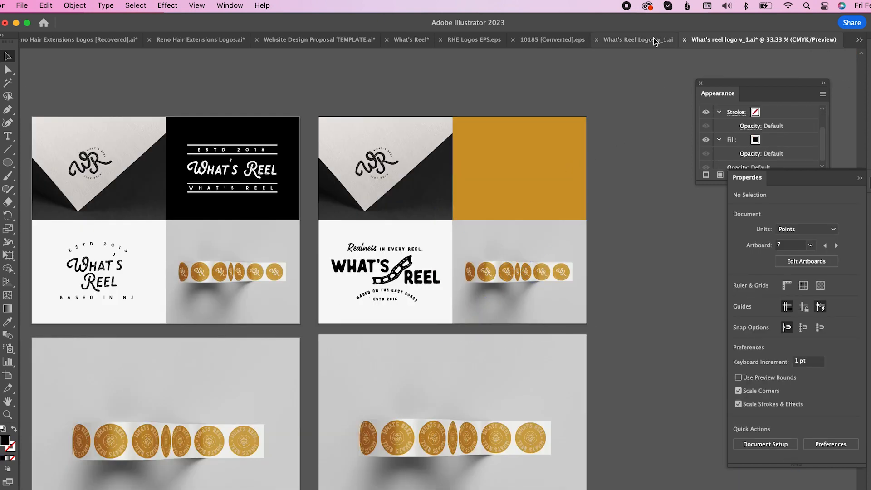
# Copy the complete arched badge from What's Reel Logos v_1.ai and place it, scaled down, on the board's gold tile.
pyautogui.click(657, 40)
pyautogui.click(815, 40)
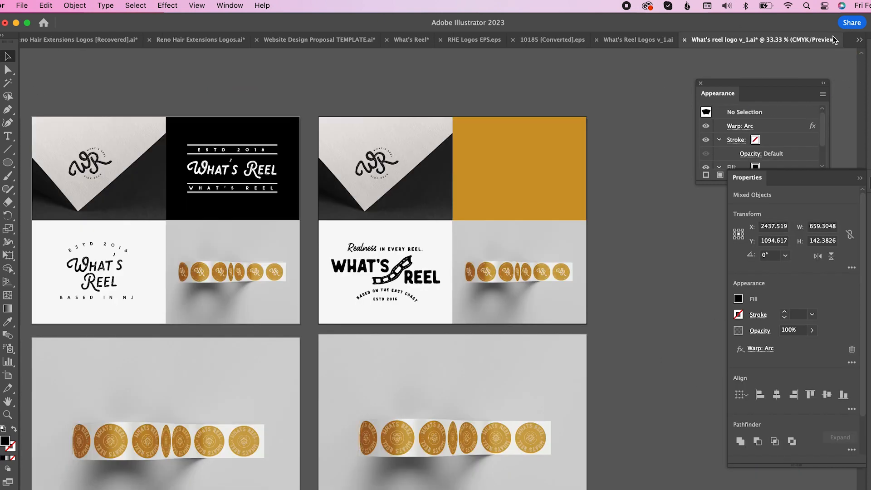
pyautogui.press('super+v')
pyautogui.moveTo(551, 341); pyautogui.dragTo(478, 342)
pyautogui.moveTo(437, 344); pyautogui.dragTo(564, 181)
# Group the arched badge and centre it horizontally on the gold tile.
pyautogui.press('super+equal')
pyautogui.press('super+equal')
pyautogui.press('super+equal')
pyautogui.moveTo(665, 331); pyautogui.dragTo(564, 327)
pyautogui.moveTo(498, 317); pyautogui.dragTo(516, 316)
pyautogui.keyDown('shift'); pyautogui.click(513, 396); pyautogui.keyUp('shift')
pyautogui.click(512, 396)
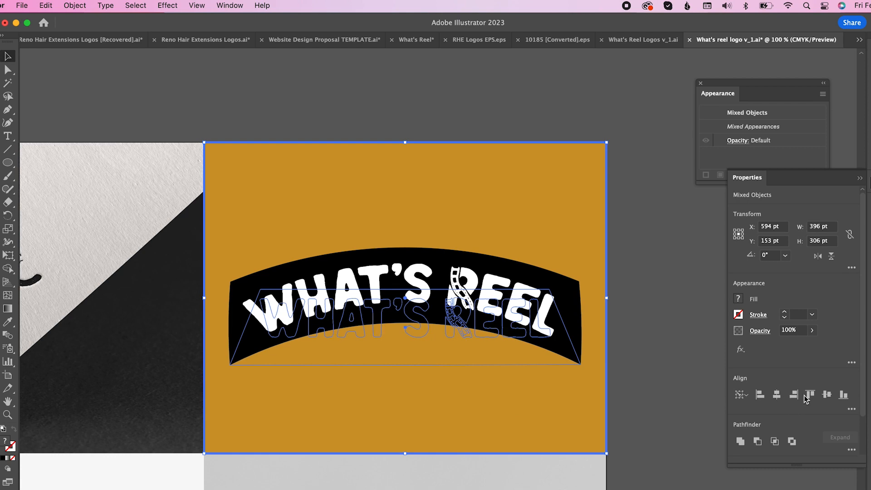
pyautogui.click(667, 331)
pyautogui.click(546, 305)
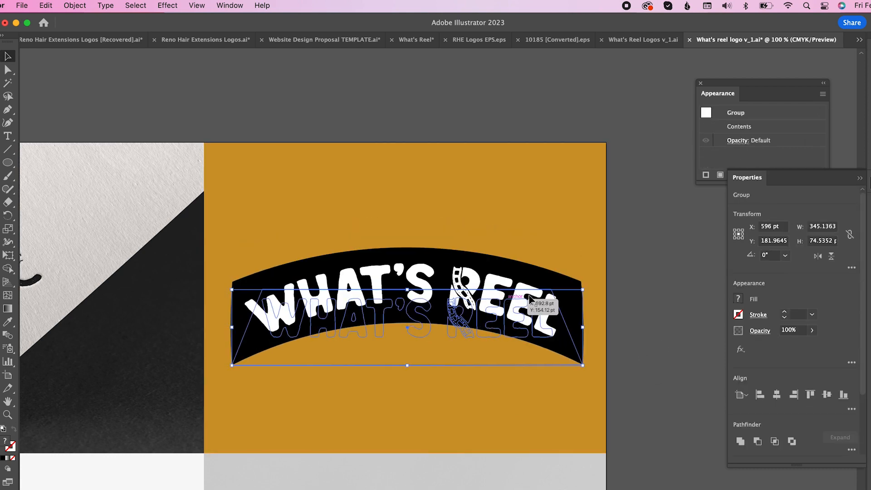
pyautogui.click(680, 300)
# Scale the arched badge down slightly and recentre it horizontally on the gold tile.
pyautogui.press('super+minus')
pyautogui.press('super+minus')
pyautogui.click(494, 325)
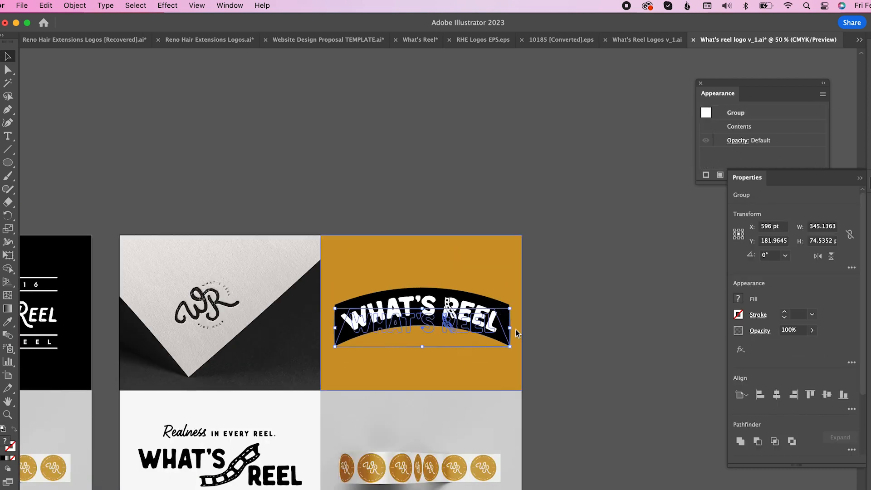
pyautogui.moveTo(505, 328); pyautogui.dragTo(505, 328)
pyautogui.keyDown('shift'); pyautogui.click(516, 307); pyautogui.keyUp('shift')
pyautogui.click(515, 307)
pyautogui.click(776, 397)
pyautogui.click(607, 353)
pyautogui.hscroll(-2, 607, 352)
pyautogui.scroll(-1, 608, 351)
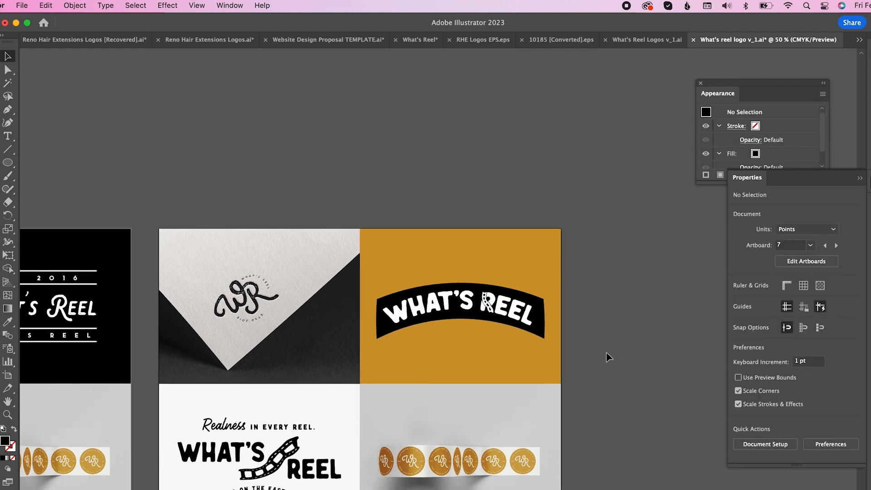
# Switch to the browser and check the Highway Fonts reference pin on Pinterest.
pyautogui.press('super+Tab')
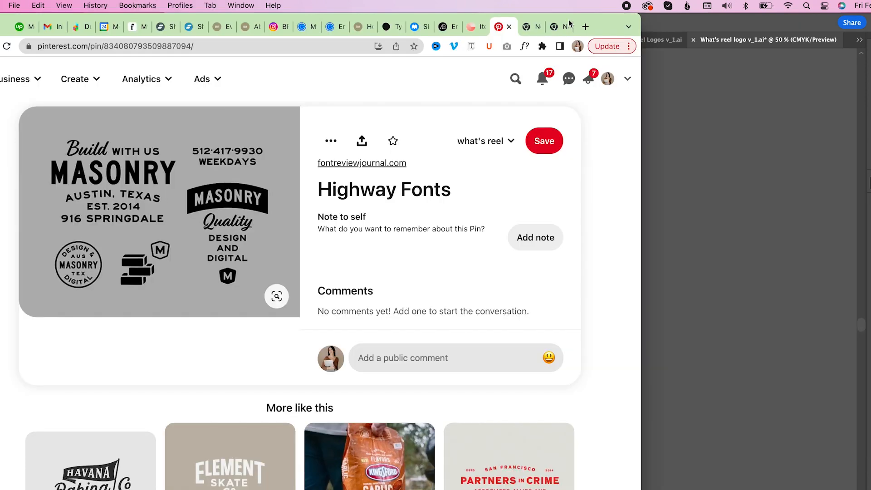
pyautogui.click(564, 29)
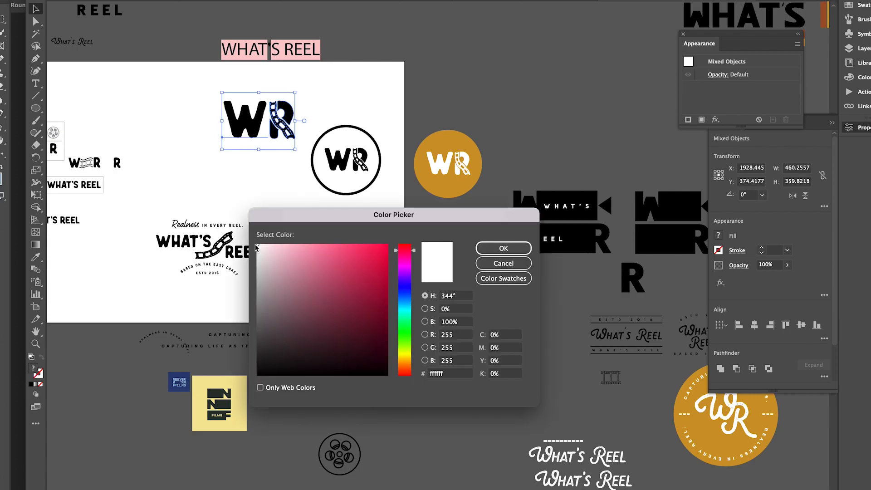
# Fill the WR film-strip mark with white and paste it into Photoshop's [YOUR IMAGE HERE].psb as a smart object.
pyautogui.press('Return')
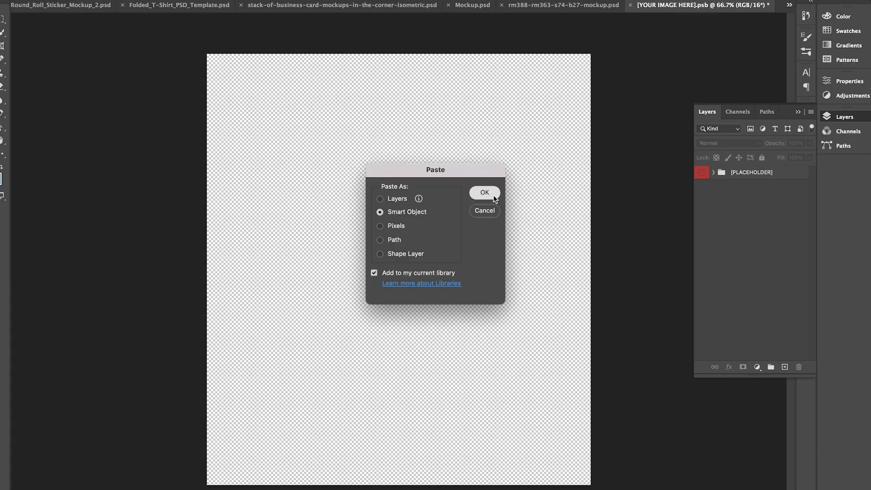
pyautogui.press('Return')
pyautogui.click(702, 194)
# Paste the What's Reel tagline logo as a smart object into [YOUR IMAGE HERE]1.psb, scale and raise it, and hide the placeholder group.
pyautogui.moveTo(499, 189); pyautogui.dragTo(489, 193)
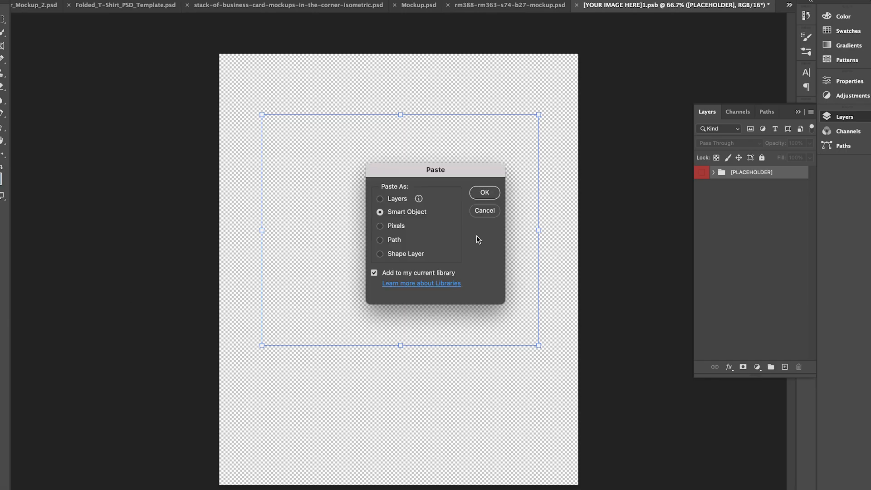
pyautogui.press('Return')
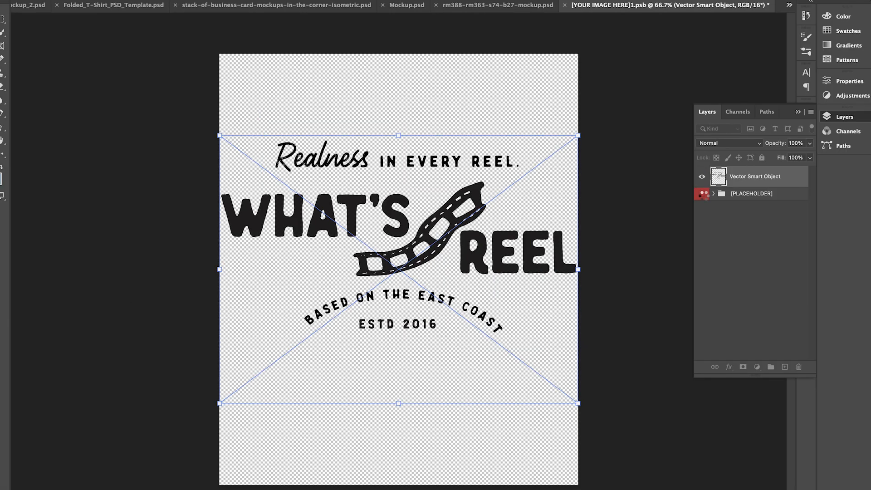
pyautogui.moveTo(399, 359); pyautogui.dragTo(398, 329)
pyautogui.press('Return')
pyautogui.click(702, 194)
# Add a white solid colour fill layer clipped to the What's Reel logo.
pyautogui.click(121, 0)
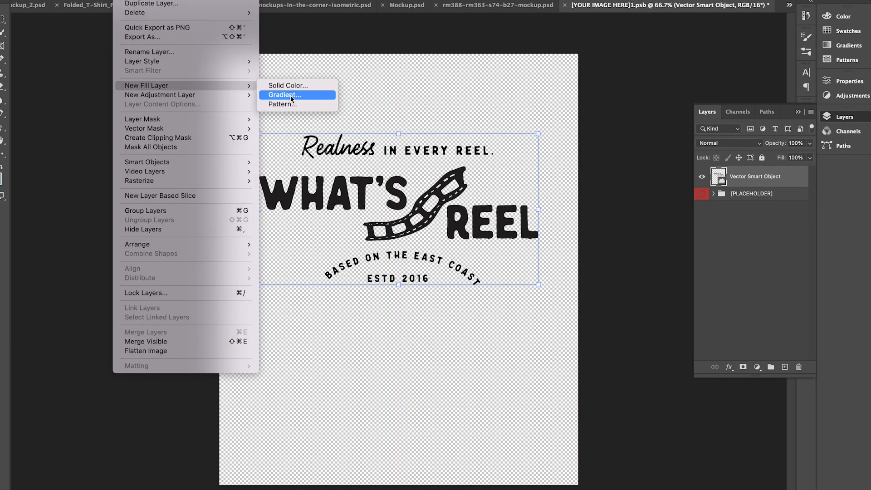
pyautogui.click(291, 86)
pyautogui.click(361, 221)
pyautogui.click(529, 209)
pyautogui.moveTo(458, 98); pyautogui.dragTo(447, 87)
pyautogui.press('Return')
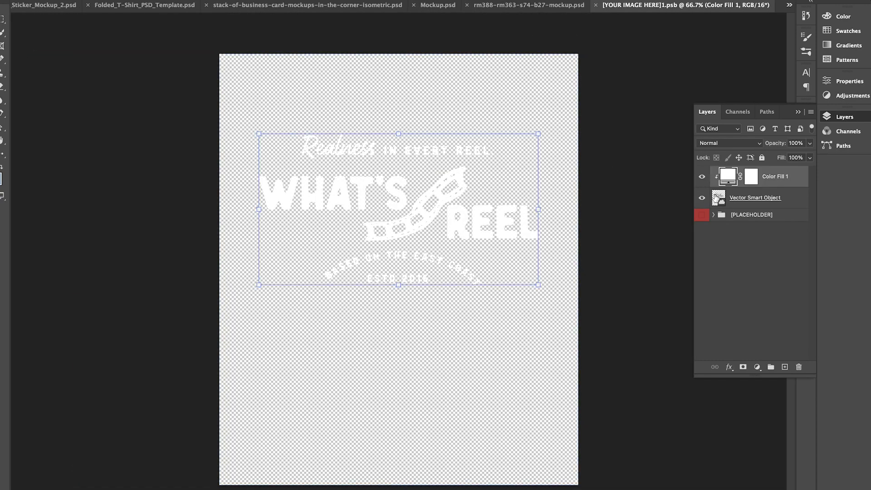
# Scale down the logo in the bag artwork, then save and close [YOUR IMAGE HERE]1.psb to update the tote bag.
pyautogui.click(716, 198)
pyautogui.moveTo(539, 235); pyautogui.dragTo(481, 247)
pyautogui.press('Return')
pyautogui.click(480, 247)
pyautogui.click(595, 5)
pyautogui.press('Return')
pyautogui.click(637, 120)
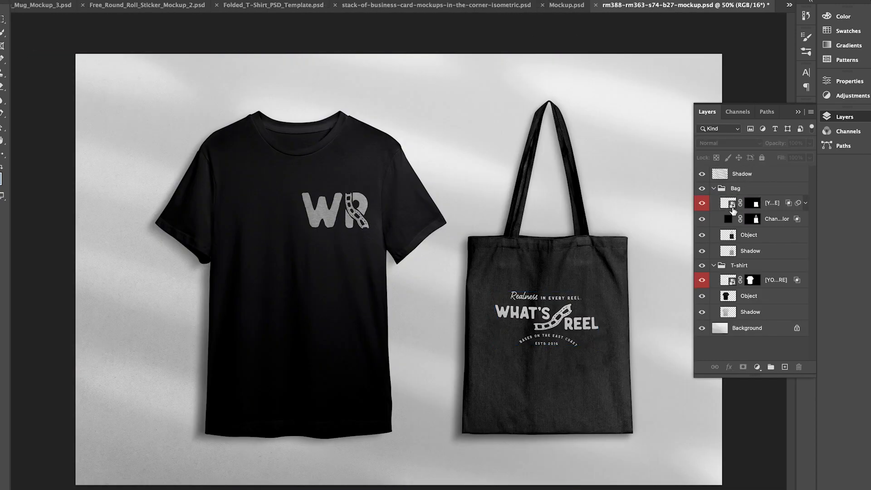
# Scale down the WR mark in the T-shirt's smart object, save it, and export the T-shirt and bag mockup as a PNG.
pyautogui.doubleClick(730, 280)
pyautogui.moveTo(477, 187); pyautogui.dragTo(479, 187)
pyautogui.press('super+w')
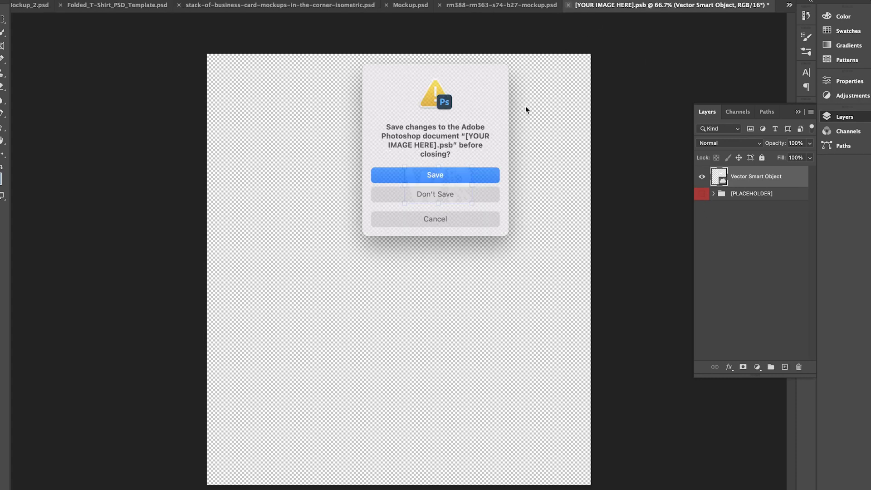
pyautogui.press('Return')
pyautogui.press('super+alt+shift+w')
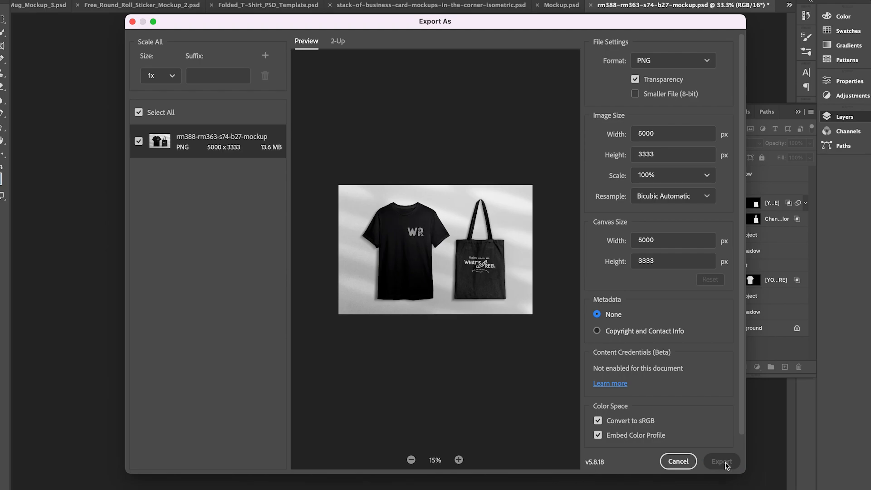
pyautogui.press('Return')
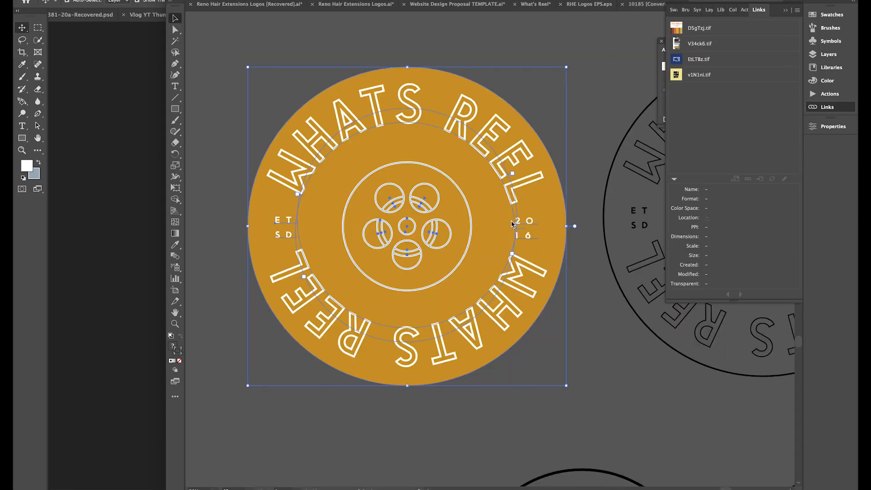
# Switch to Illustrator, copy the gold film reel below the badges and open the What's reel logo v_1 document.
pyautogui.scroll(-5, 512, 221)
pyautogui.click(566, 316)
pyautogui.press('super+c')
pyautogui.click(797, 4)
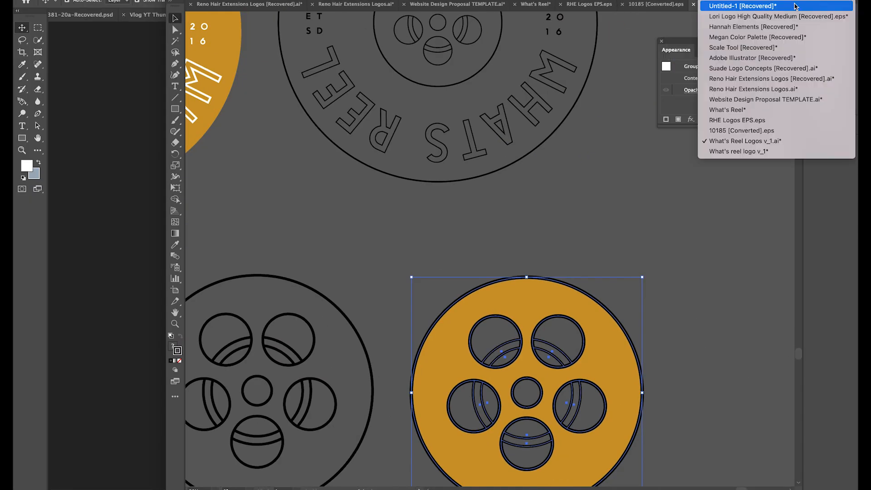
pyautogui.click(739, 152)
# Try placing the copied film reel on the presentation board, then undo the changes.
pyautogui.moveTo(424, 190); pyautogui.dragTo(206, 171)
pyautogui.press('super+v')
pyautogui.moveTo(445, 196); pyautogui.dragTo(422, 201)
pyautogui.press('super+z')
pyautogui.press('super+z')
pyautogui.press('super+z')
pyautogui.press('super+z')
pyautogui.click(241, 208)
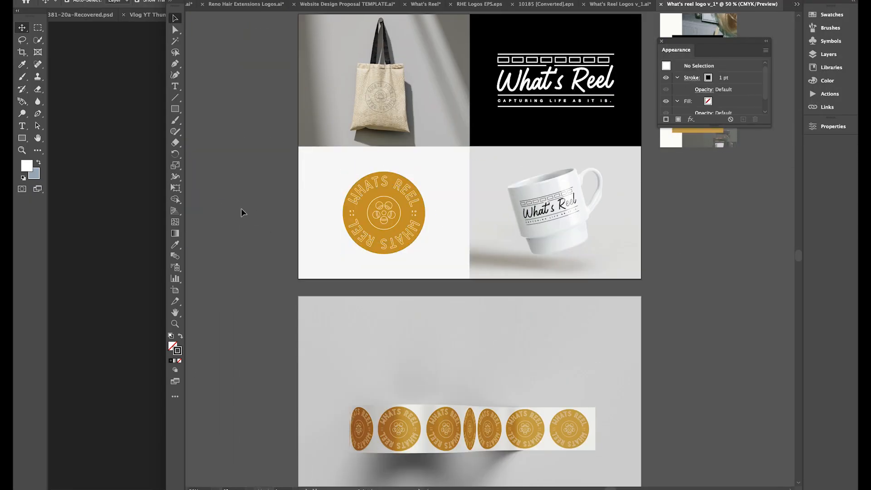
# Duplicate the pair of presentation artboards twice with their artwork, placing the copies side by side as three columns.
pyautogui.hscroll(5, 241, 208)
pyautogui.press('super+minus')
pyautogui.moveTo(535, 169); pyautogui.dragTo(244, 96)
pyautogui.hotkey('shift', 'o')
pyautogui.moveTo(415, 180); pyautogui.dragTo(594, 180)
pyautogui.moveTo(417, 314); pyautogui.dragTo(598, 312)
pyautogui.hscroll(5, 598, 312)
pyautogui.moveTo(481, 204); pyautogui.dragTo(616, 203)
pyautogui.hscroll(3, 643, 203)
pyautogui.scroll(-2, 643, 203)
pyautogui.moveTo(376, 291); pyautogui.dragTo(556, 268)
# Delete the white script logo and the gold round badge from the second column's board.
pyautogui.click(175, 18)
pyautogui.click(445, 167)
pyautogui.scroll(1, 445, 167)
pyautogui.hscroll(-1, 445, 167)
pyautogui.click(456, 146)
pyautogui.keyDown('shift'); pyautogui.click(371, 214); pyautogui.keyUp('shift')
pyautogui.press('Delete')
# Copy the striped WHAT'S REEL logo from What's Reel Logos v_1.ai and place it on the second board's white tile.
pyautogui.click(620, 5)
pyautogui.scroll(10, 298, 138)
pyautogui.hscroll(-4, 298, 138)
pyautogui.hscroll(5, 280, 95)
pyautogui.scroll(-2, 280, 95)
pyautogui.click(798, 4)
pyautogui.click(763, 153)
pyautogui.press('super+v')
pyautogui.moveTo(466, 263); pyautogui.dragTo(430, 64)
pyautogui.moveTo(538, 48); pyautogui.dragTo(397, 231)
pyautogui.scroll(1, 465, 50)
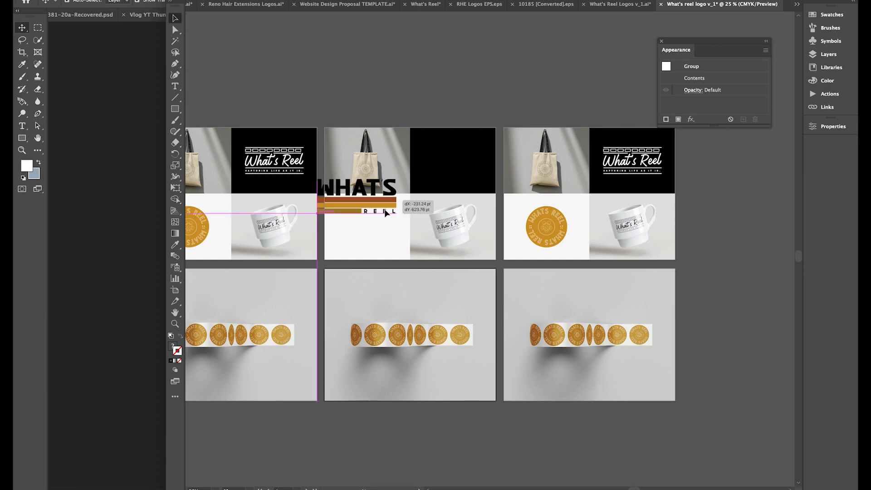
# Scale down the striped WHAT'S REEL logo and centre it horizontally and vertically on the white tile.
pyautogui.press('super+plus')
pyautogui.press('super+plus')
pyautogui.moveTo(568, 248); pyautogui.dragTo(527, 248)
pyautogui.keyDown('shift'); pyautogui.click(545, 223); pyautogui.keyUp('shift')
pyautogui.click(545, 223)
pyautogui.click(833, 126)
pyautogui.click(727, 307)
pyautogui.click(769, 307)
pyautogui.click(602, 337)
pyautogui.press('super+minus')
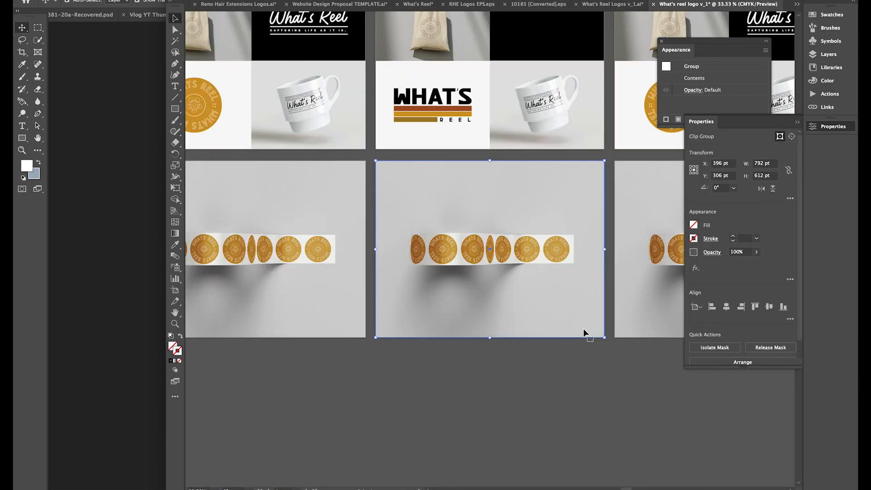
# Copy the striped WR mark from What's Reel Logos v_1.ai, centre it on the second board's black tile, and fill that tile light grey.
pyautogui.click(639, 6)
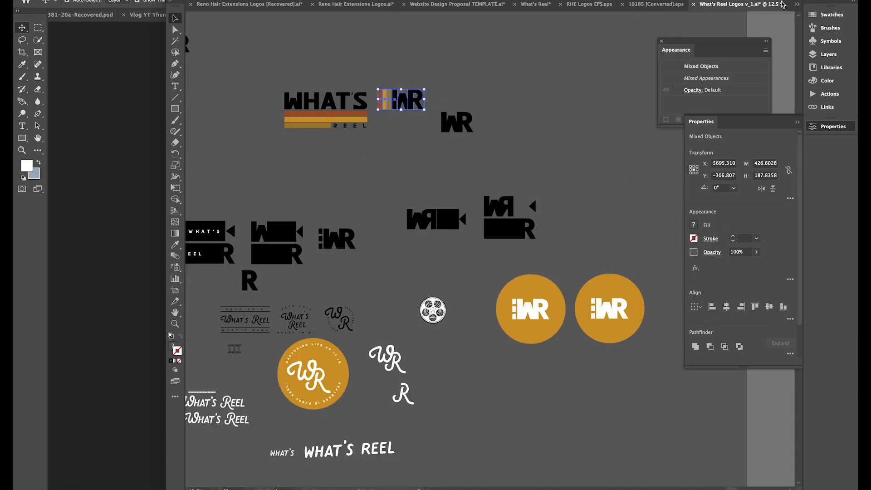
pyautogui.click(797, 4)
pyautogui.click(771, 87)
pyautogui.press('super+v')
pyautogui.scroll(5, 522, 227)
pyautogui.moveTo(501, 397); pyautogui.dragTo(435, 367)
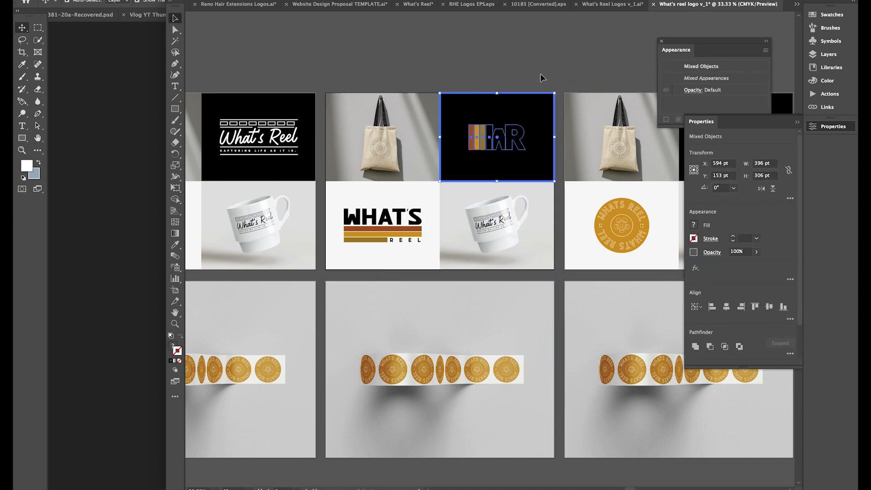
pyautogui.hscroll(-5, 311, 57)
pyautogui.hscroll(5, 312, 57)
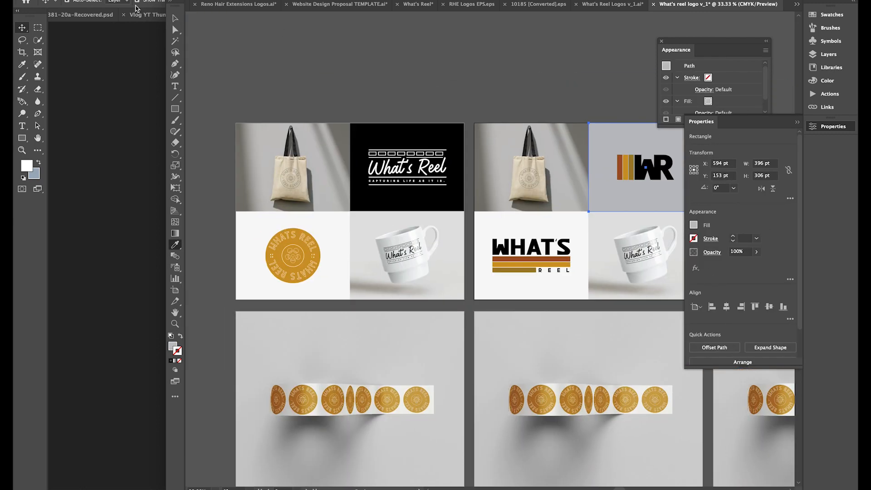
# Save the presentation boards as What's reel logo v_1.ai in the What's Reel folder.
pyautogui.press('super+s')
pyautogui.click(490, 311)
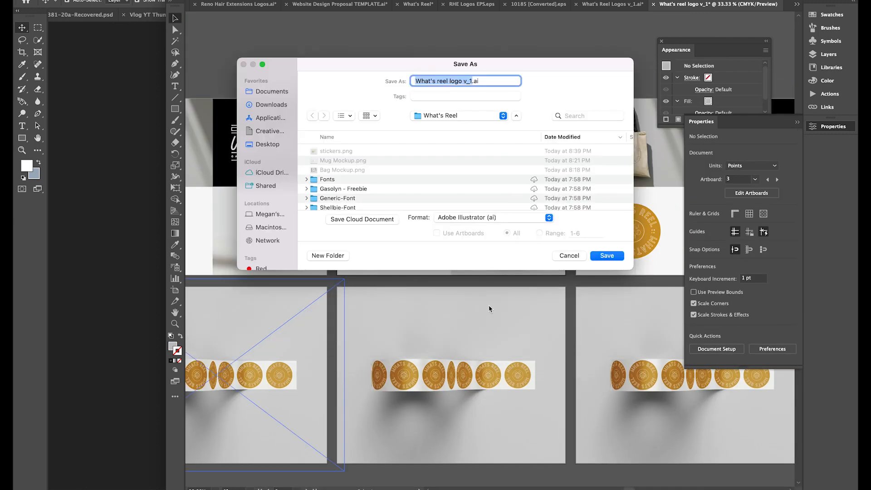
pyautogui.press('Return')
pyautogui.click(401, 359)
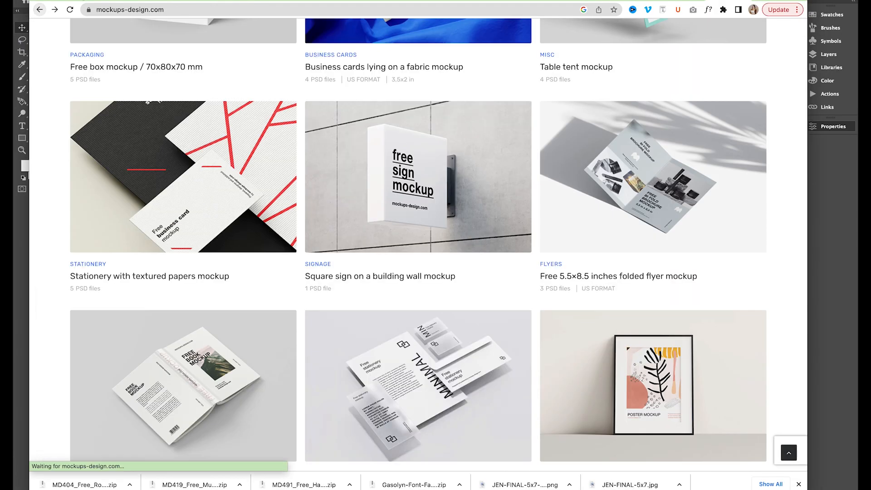
# Switch to the browser and download the folded T-shirt PSD template from the simple mockups on mockups-design.com.
pyautogui.scroll(-8, 319, 265)
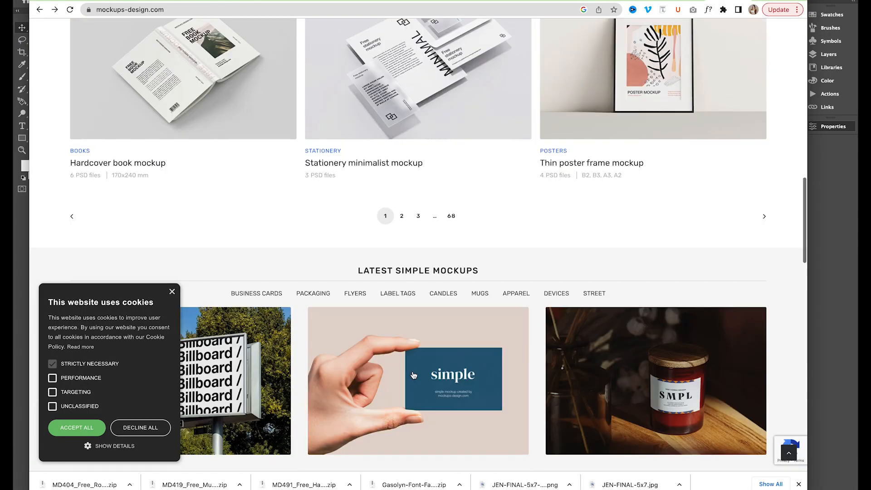
pyautogui.scroll(-4, 515, 268)
pyautogui.click(172, 292)
pyautogui.scroll(-5, 447, 238)
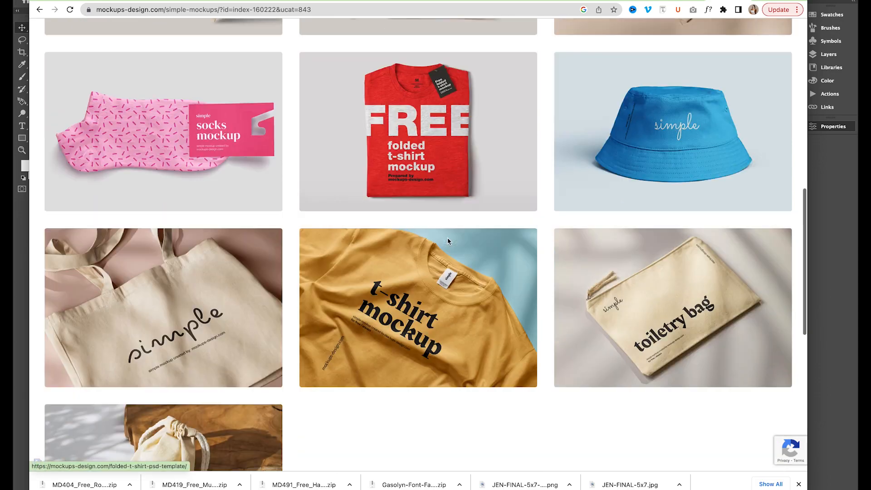
pyautogui.scroll(3, 444, 272)
pyautogui.click(440, 296)
pyautogui.scroll(-4, 429, 303)
pyautogui.click(618, 297)
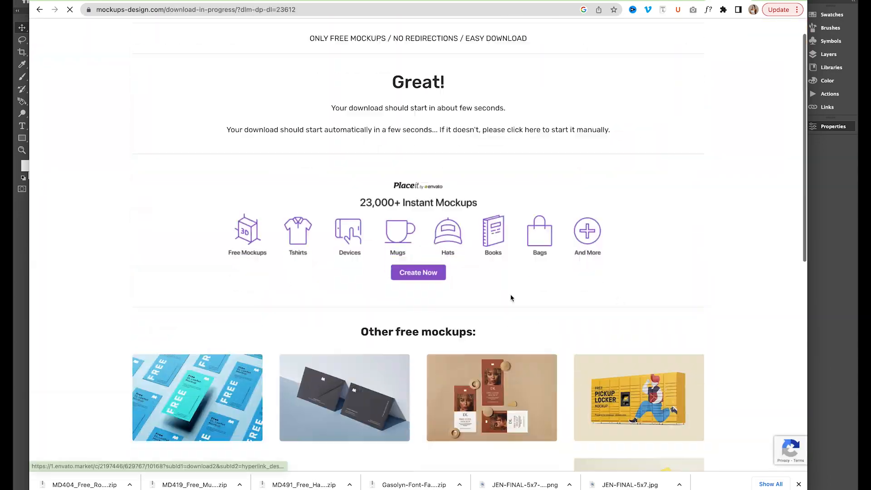
# Browse further pages of simple mockups on mockups-design.com for more templates.
pyautogui.click(480, 83)
pyautogui.scroll(-20, 390, 313)
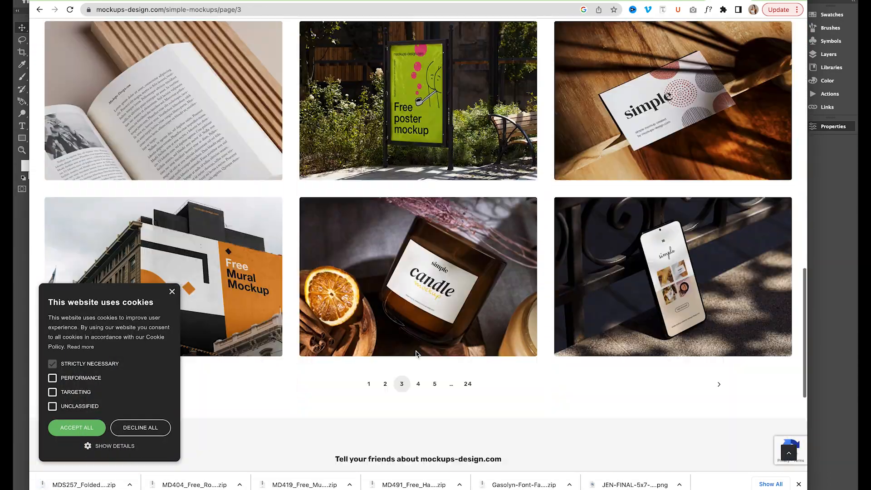
pyautogui.click(435, 385)
pyautogui.scroll(-18, 435, 388)
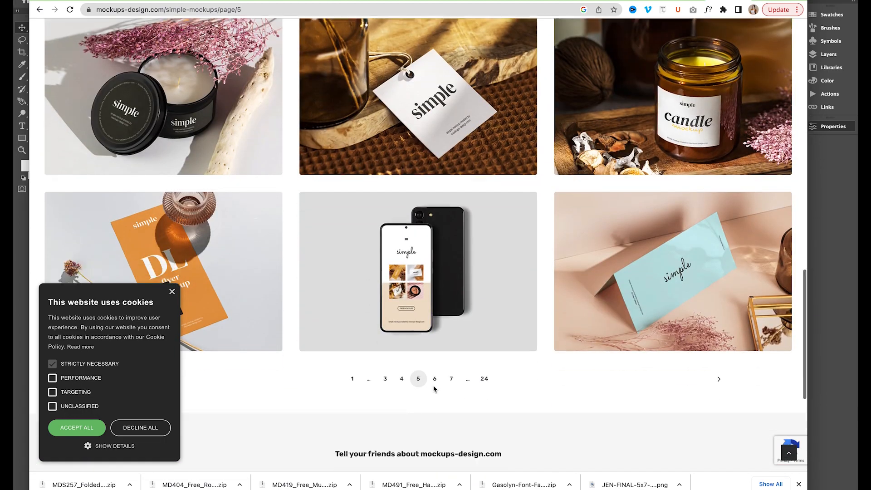
pyautogui.click(451, 380)
pyautogui.scroll(-9, 450, 380)
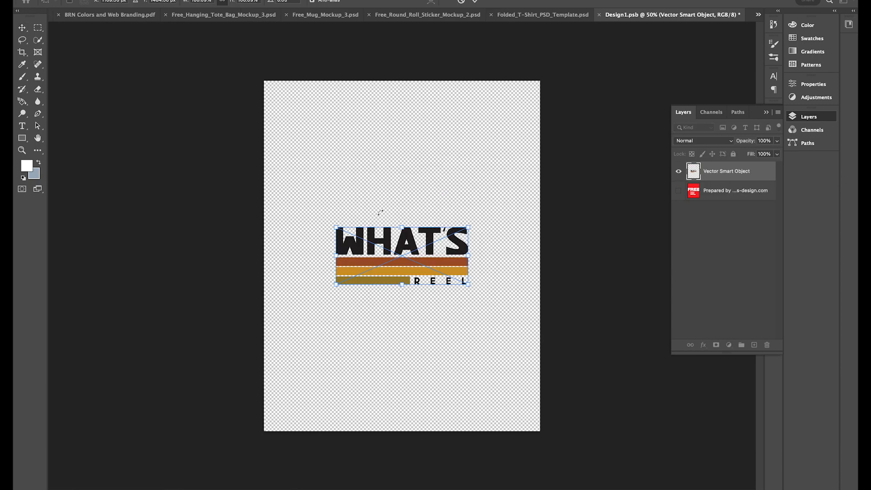
# In Photoshop's Design1.psb, enlarge the striped WHAT'S REEL logo and draw a white rectangle covering the canvas.
pyautogui.moveTo(468, 288); pyautogui.dragTo(465, 183)
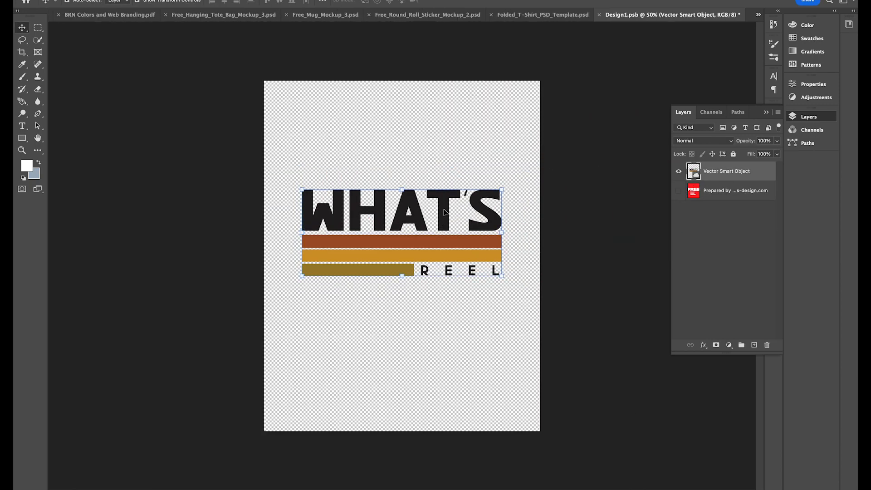
pyautogui.moveTo(258, 75); pyautogui.dragTo(539, 453)
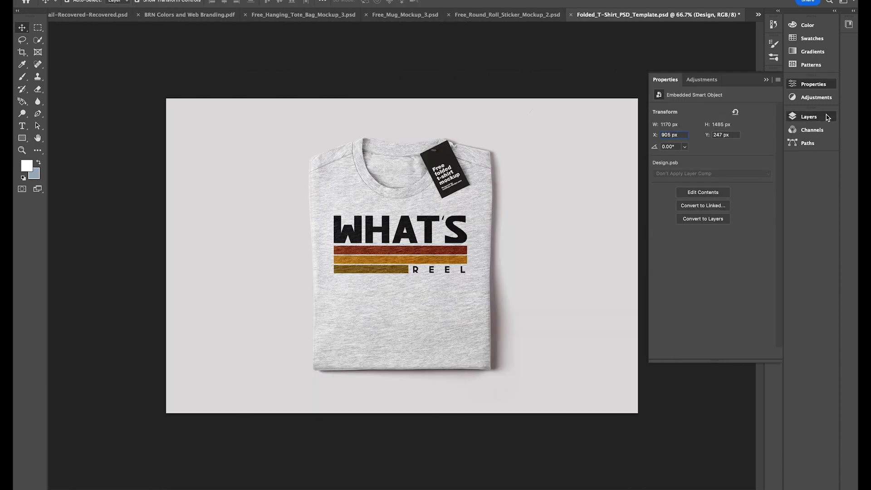
# Reopen the folded T-shirt's Design smart object, scale down and reposition the striped logo, and save it back to the mockup.
pyautogui.click(828, 118)
pyautogui.doubleClick(700, 185)
pyautogui.moveTo(538, 177); pyautogui.dragTo(483, 202)
pyautogui.moveTo(427, 216); pyautogui.dragTo(455, 216)
pyautogui.press('Return')
pyautogui.press('super+w')
pyautogui.click(477, 171)
pyautogui.doubleClick(700, 184)
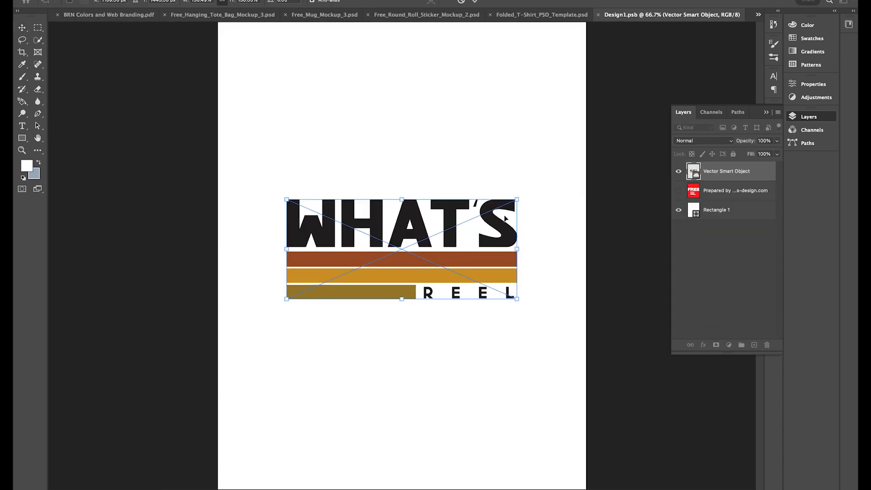
pyautogui.press('super+w')
pyautogui.click(432, 177)
# Expand the Mockup group and inspect the Label and Highlights layers and their properties.
pyautogui.click(689, 197)
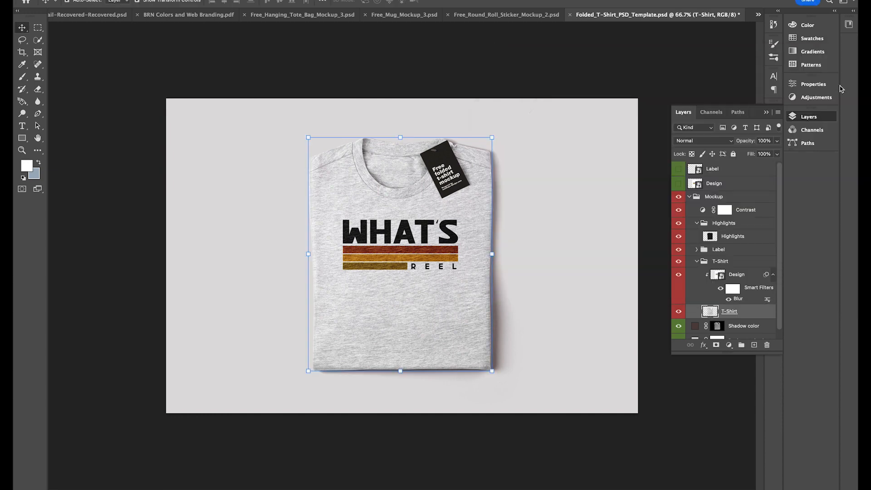
pyautogui.click(726, 168)
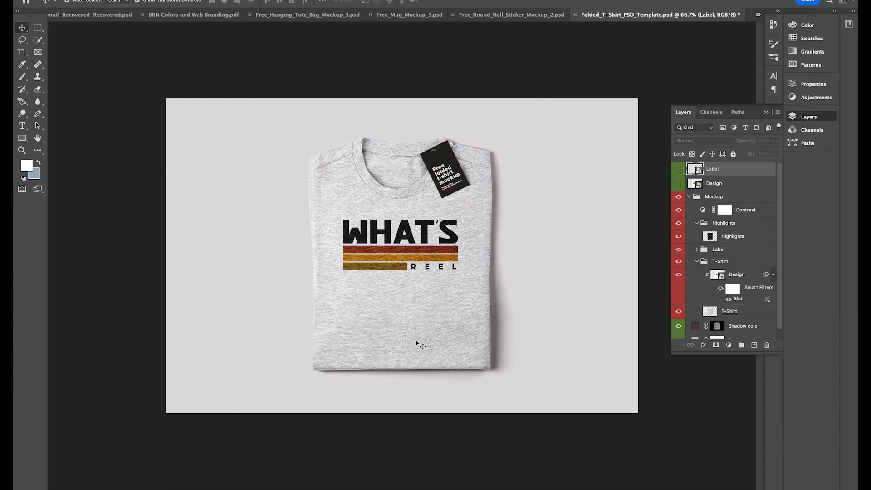
pyautogui.doubleClick(710, 237)
pyautogui.click(815, 85)
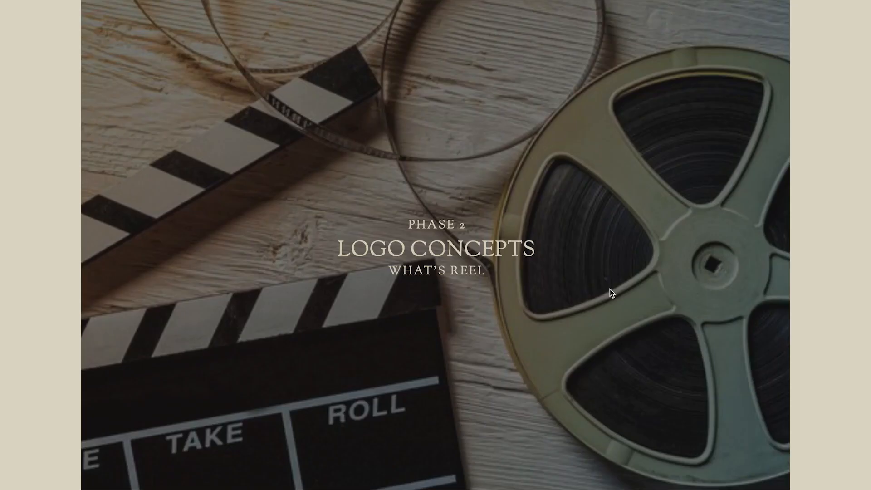
# Review the What's Reel Logo Concepts presentation from its cover through the badge concept and the striped concept mockups.
pyautogui.scroll(-3, 610, 289)
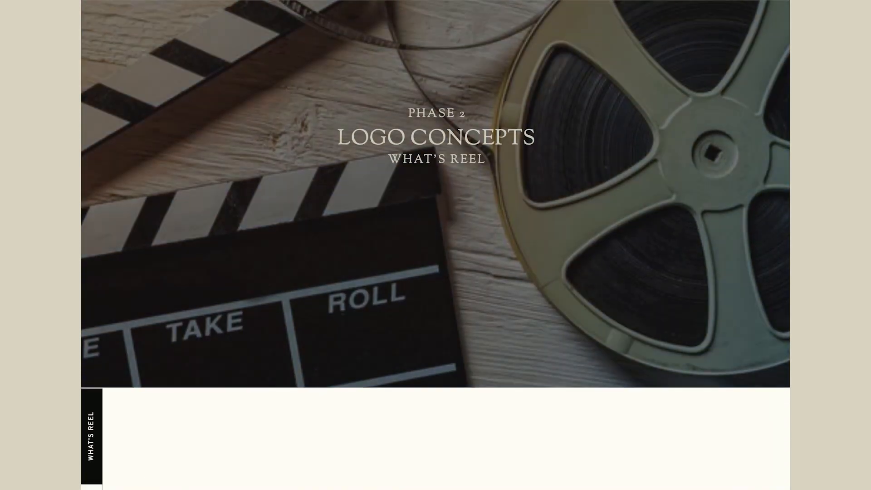
pyautogui.scroll(-10, 716, 231)
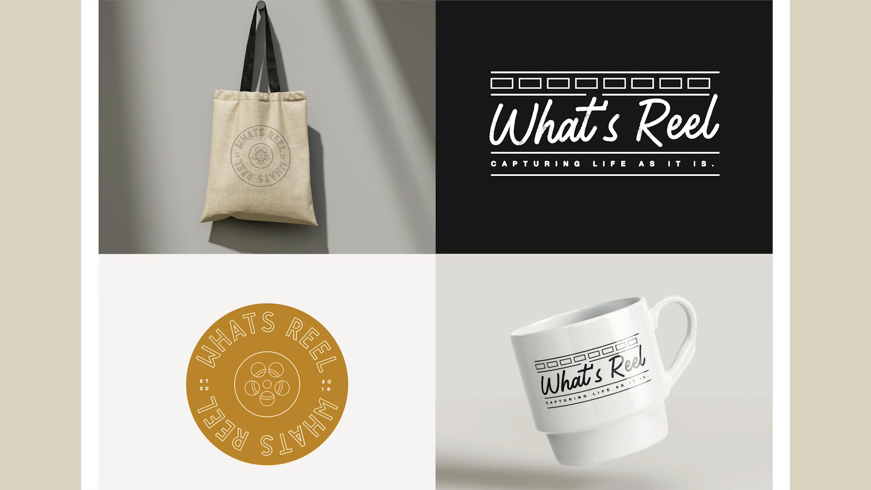
pyautogui.scroll(-10, 709, 338)
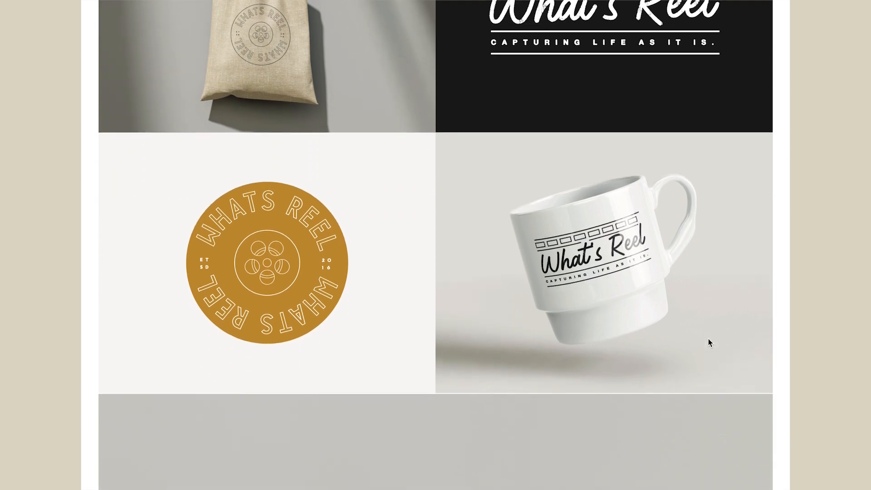
pyautogui.scroll(-10, 709, 339)
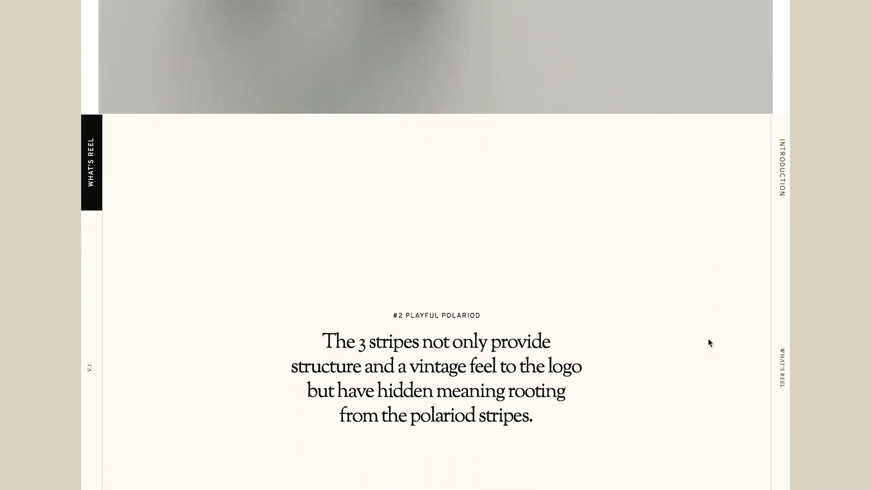
pyautogui.scroll(-10, 709, 338)
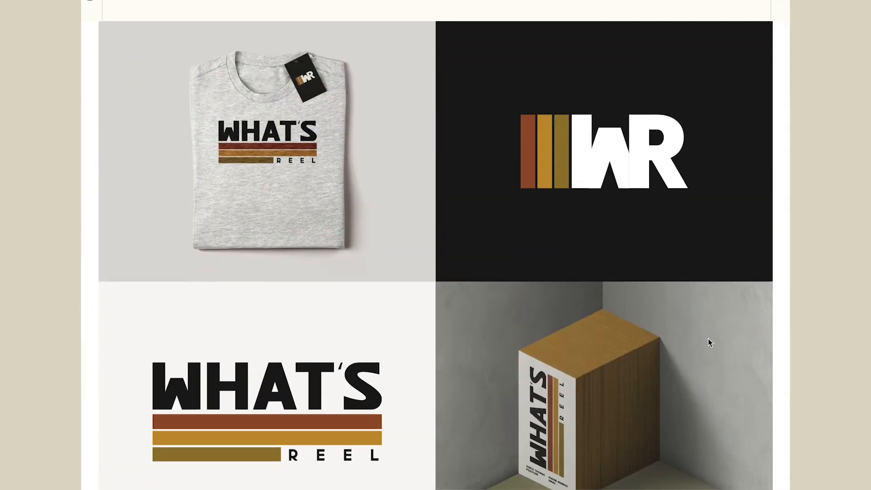
pyautogui.scroll(-10, 708, 338)
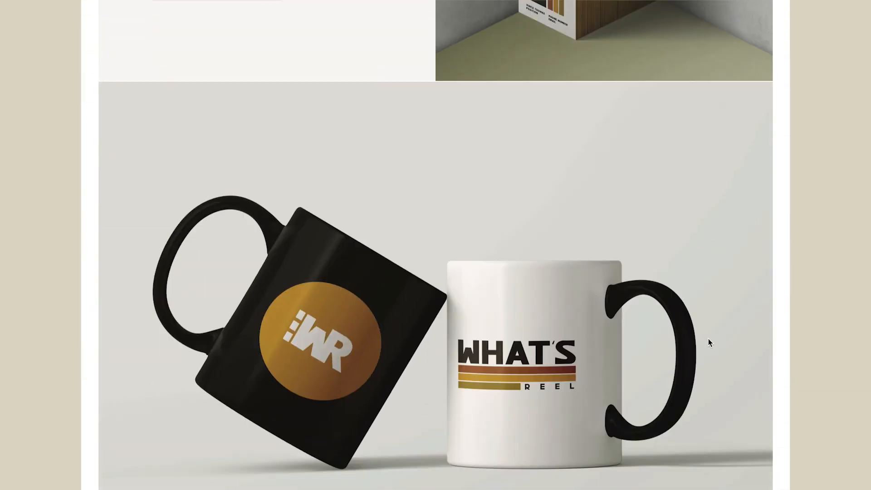
# Review the Simple and Modern and Bold Character concepts with their mockups, through to the Logo Concept Feedback page.
pyautogui.scroll(-10, 709, 343)
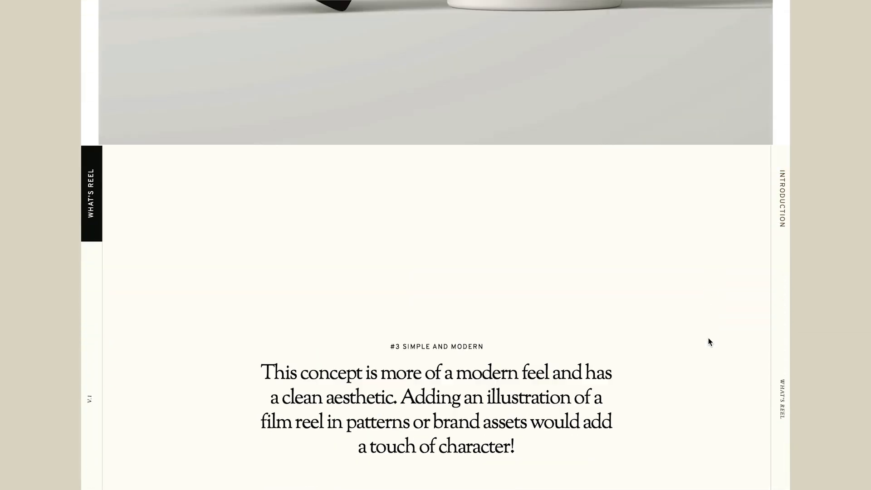
pyautogui.scroll(-10, 710, 342)
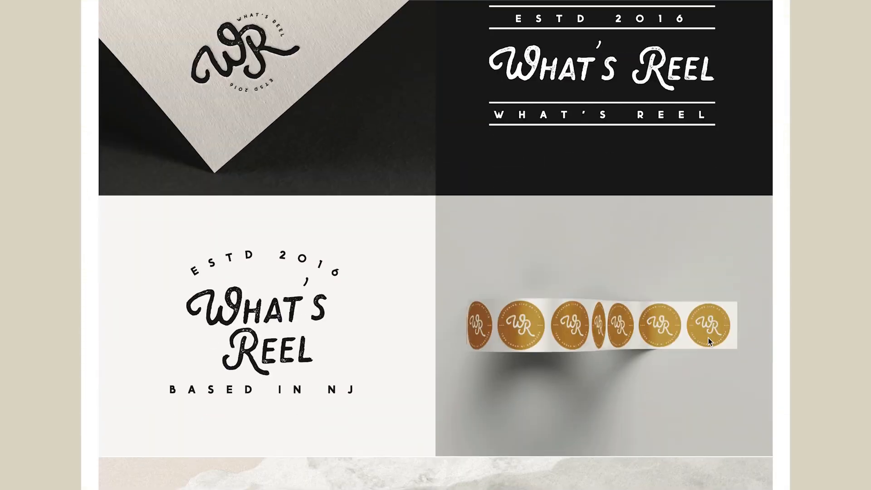
pyautogui.scroll(-10, 709, 340)
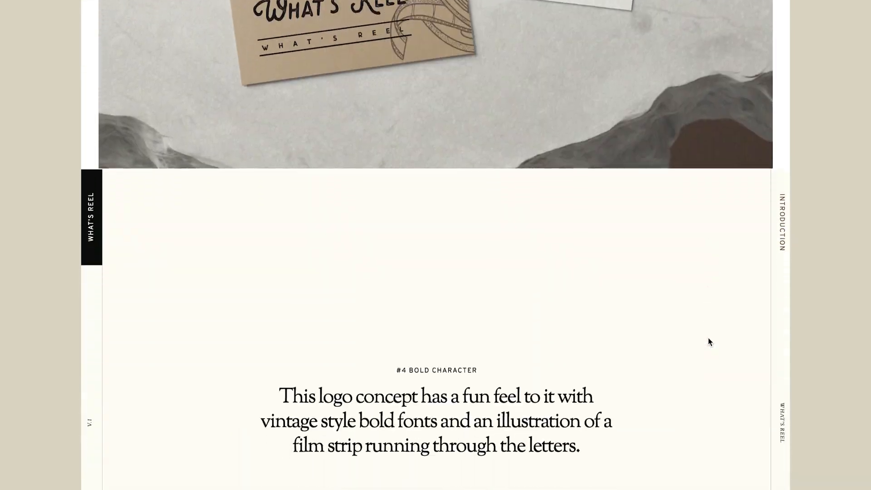
pyautogui.scroll(-10, 709, 342)
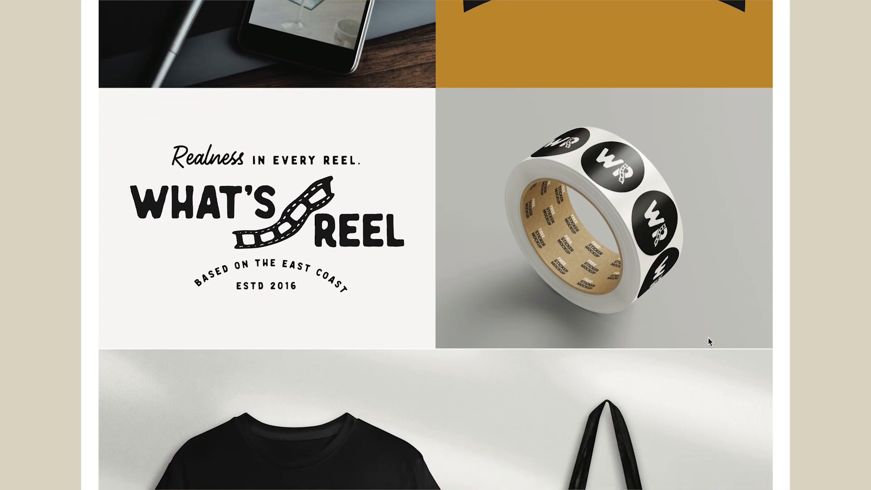
pyautogui.scroll(-1, 709, 338)
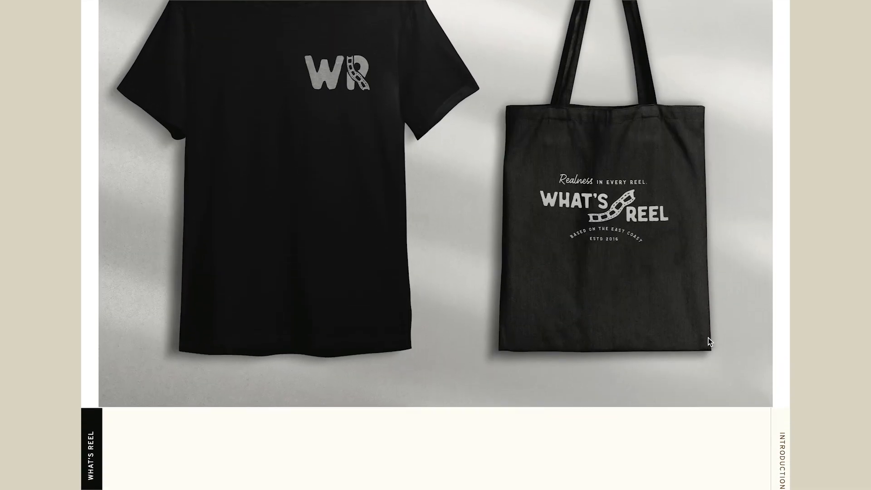
pyautogui.scroll(3, 709, 337)
pyautogui.scroll(-10, 708, 338)
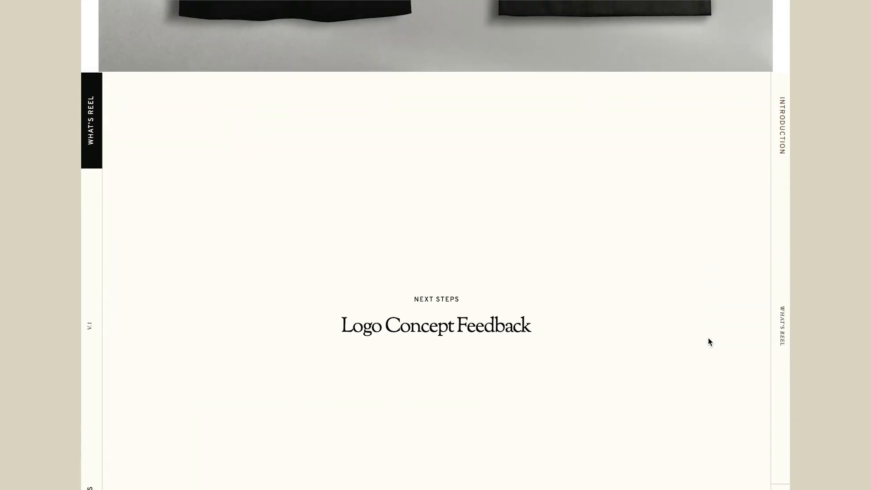